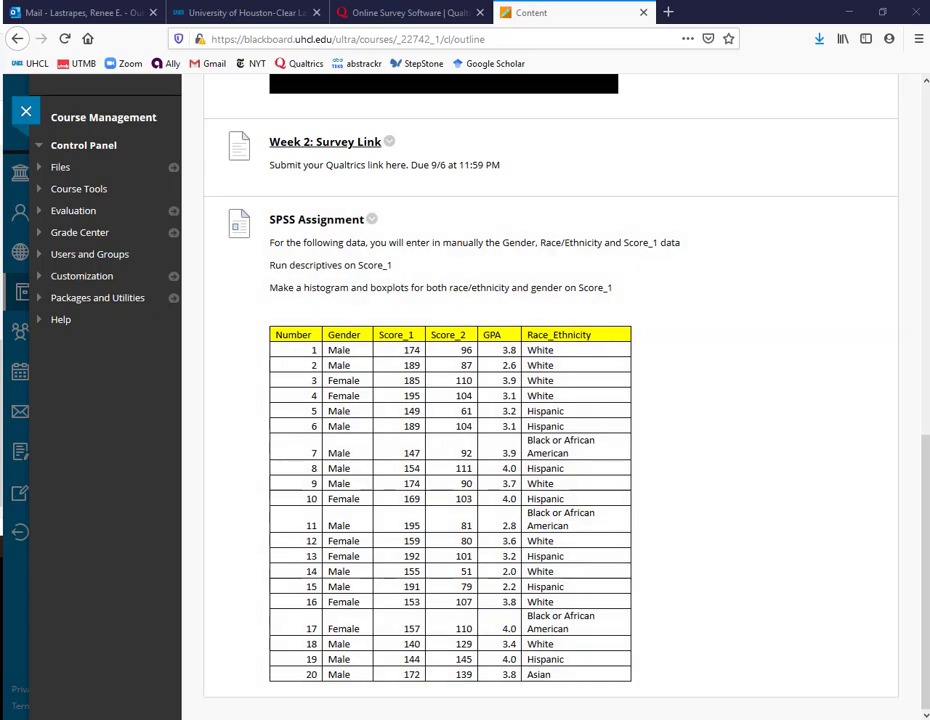
# - Switch to the SPSS Statistics Data Editor window and return to the data grid
pyautogui.hotkey('alt', 'Tab')
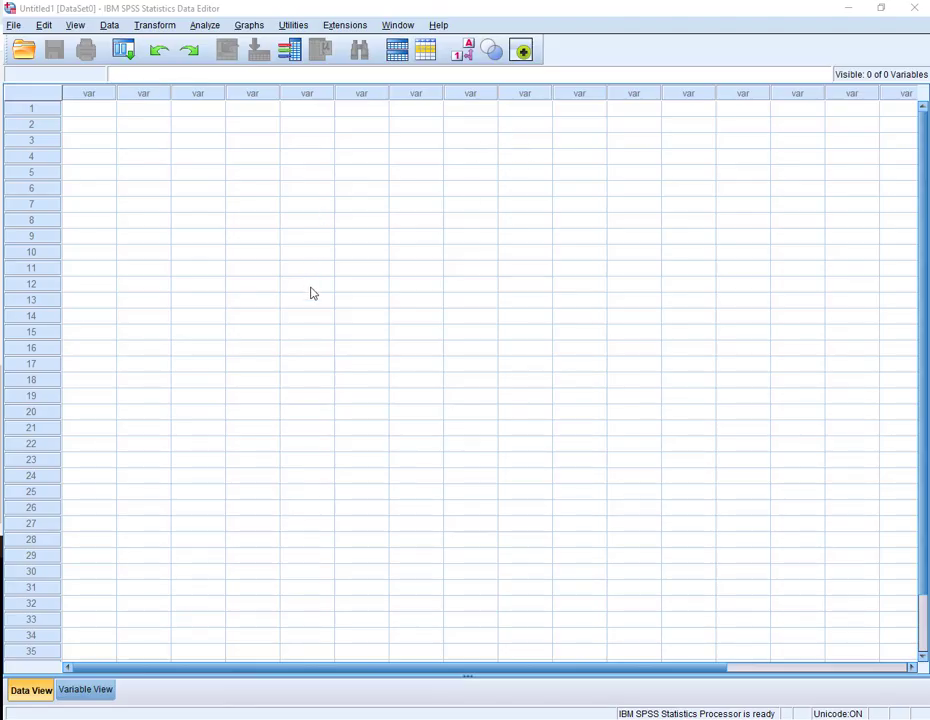
pyautogui.click(72, 690)
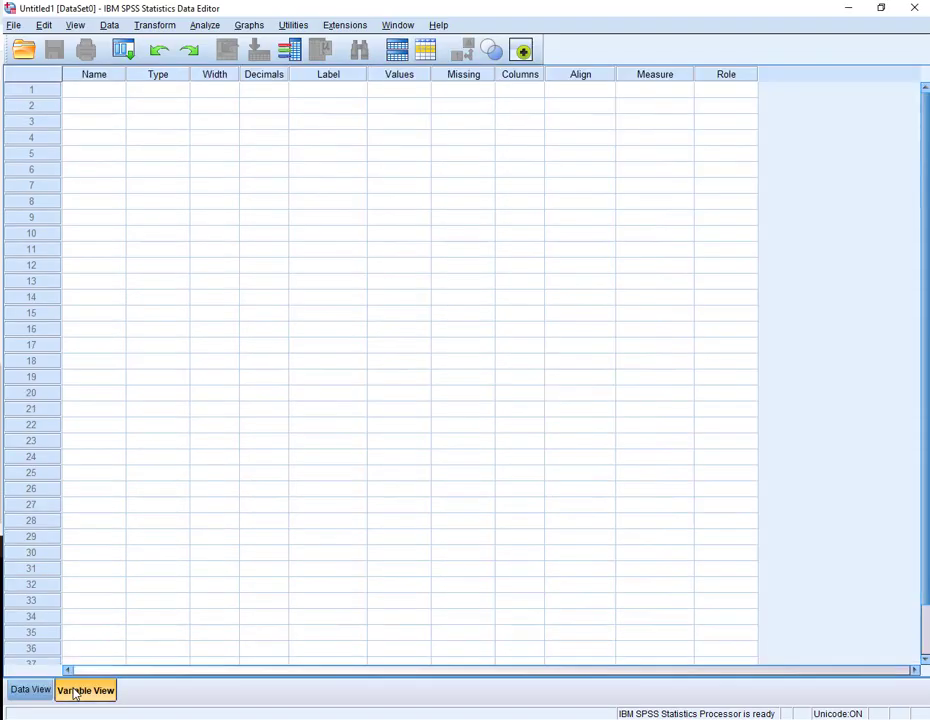
pyautogui.click(40, 693)
pyautogui.click(79, 697)
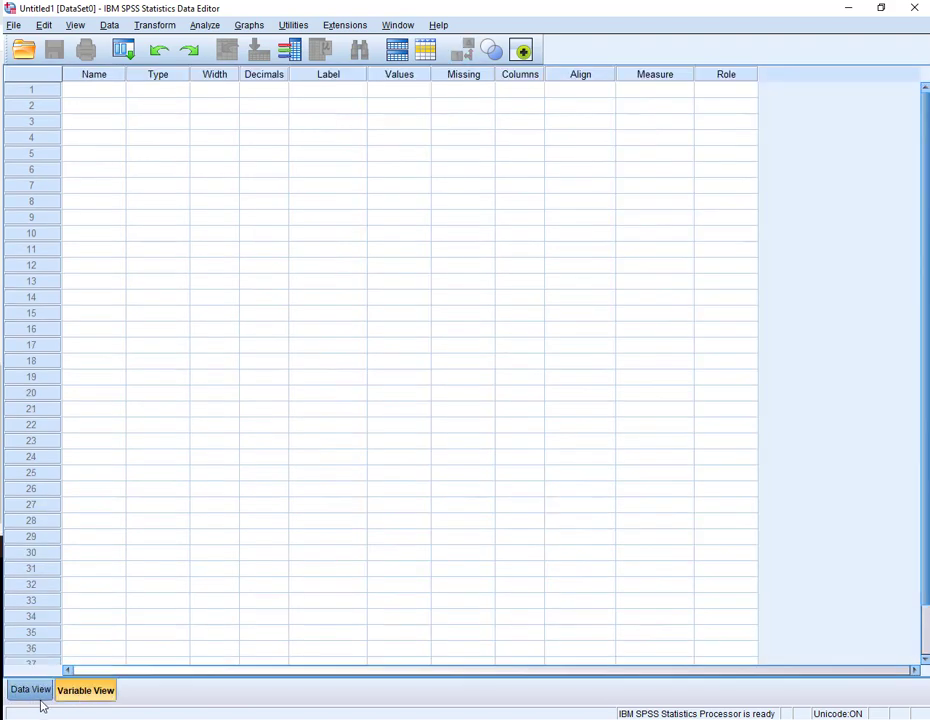
pyautogui.click(43, 696)
# - Enter the 20 gender codes, 1 for male and 2 for female, down the first column of the data grid
pyautogui.click(112, 115)
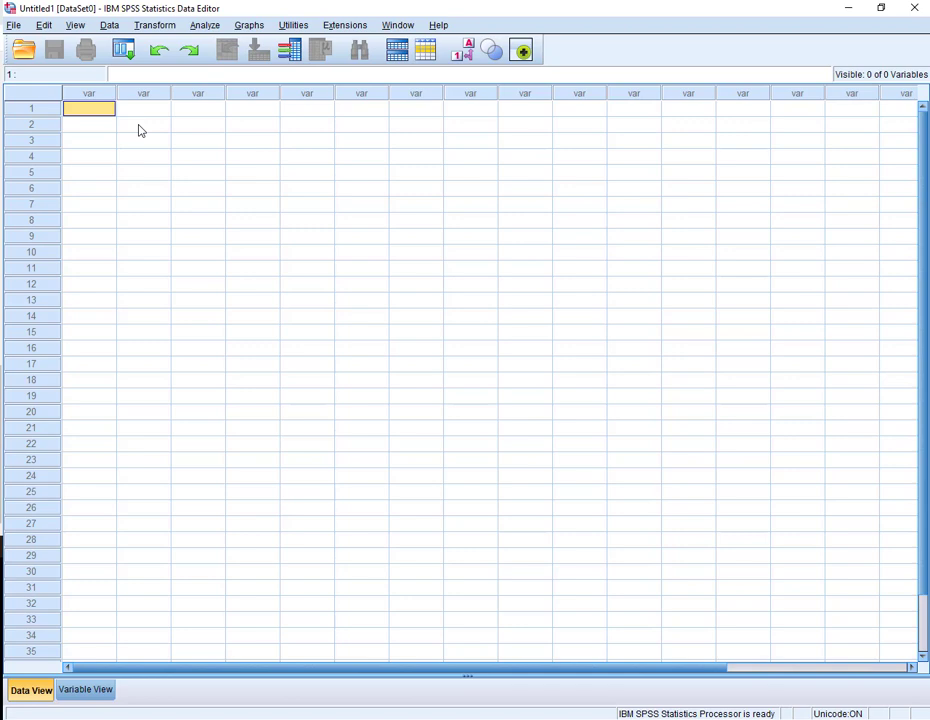
pyautogui.write('1')
pyautogui.press('Return')
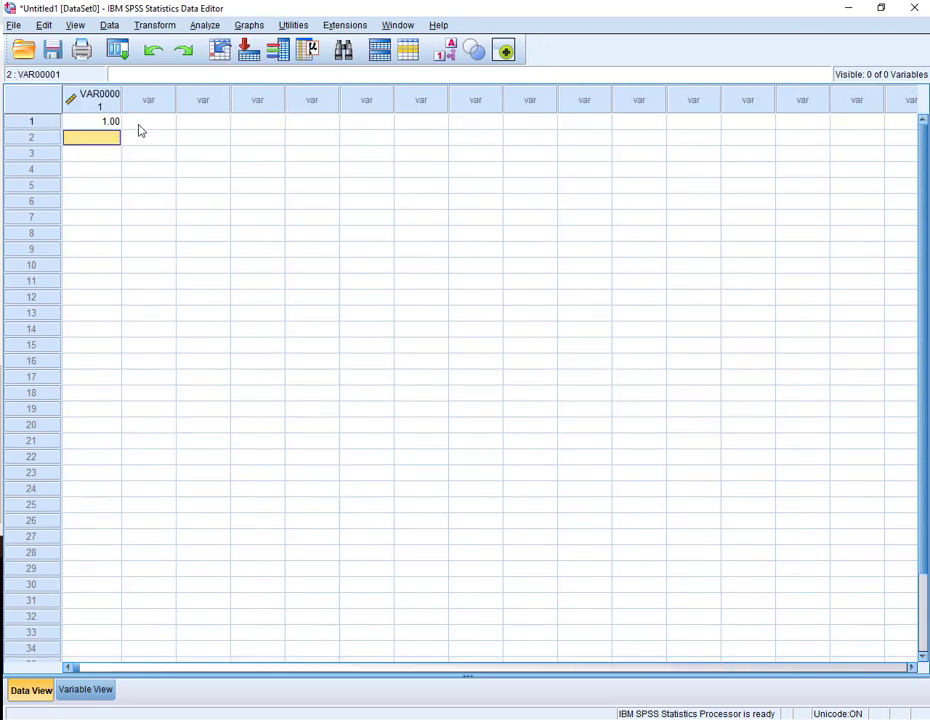
pyautogui.write('1')
pyautogui.press('Return')
pyautogui.write('2')
pyautogui.press('Return')
pyautogui.write('2')
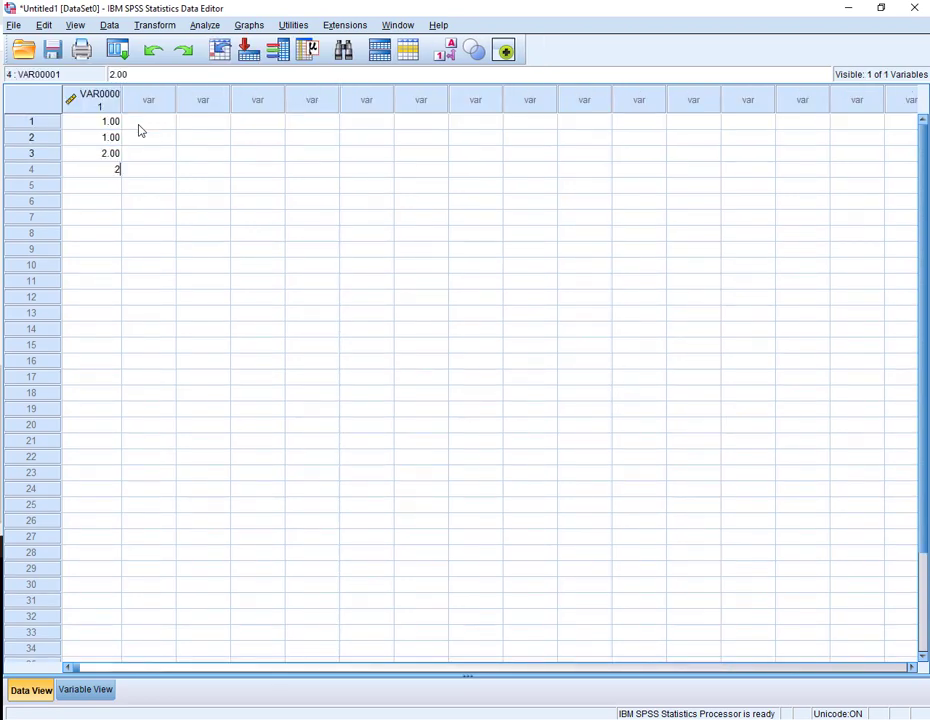
pyautogui.press('Return')
pyautogui.write('1')
pyautogui.press('Return')
pyautogui.write('1')
pyautogui.press('Return')
pyautogui.write('1')
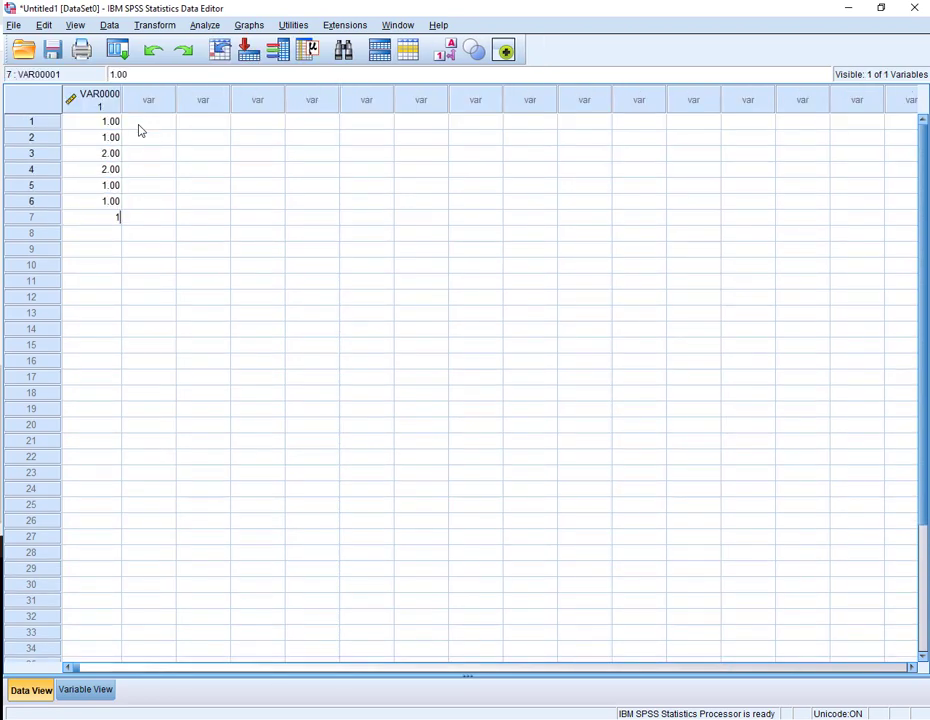
pyautogui.press('Return')
pyautogui.write('1')
pyautogui.press('Return')
pyautogui.write('1')
pyautogui.press('Return')
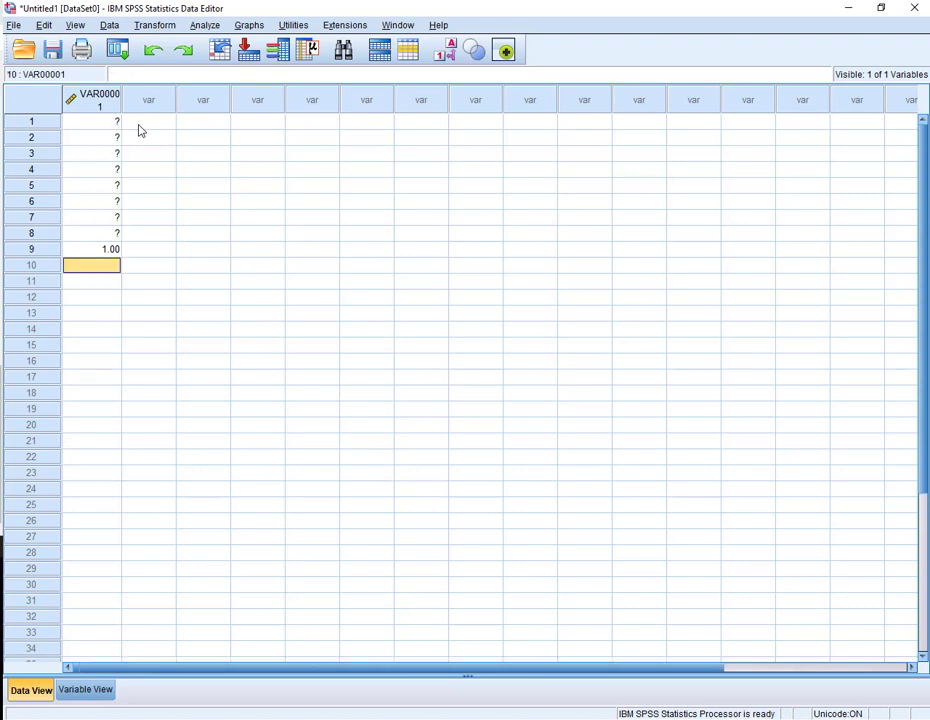
pyautogui.write('2')
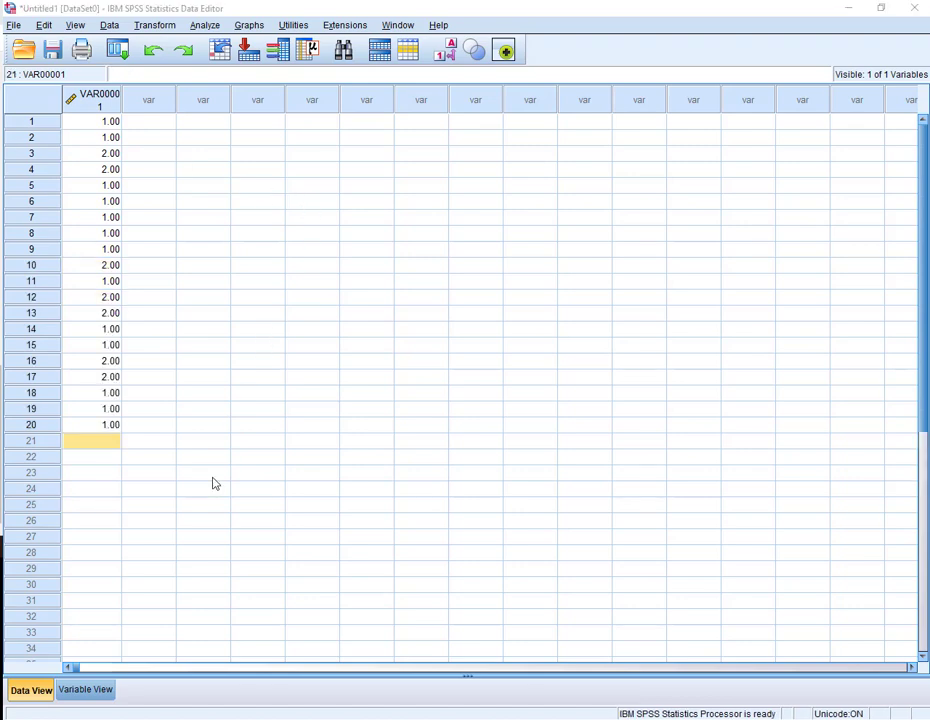
# - Rename the first variable as Gender in the variable definitions
pyautogui.click(92, 696)
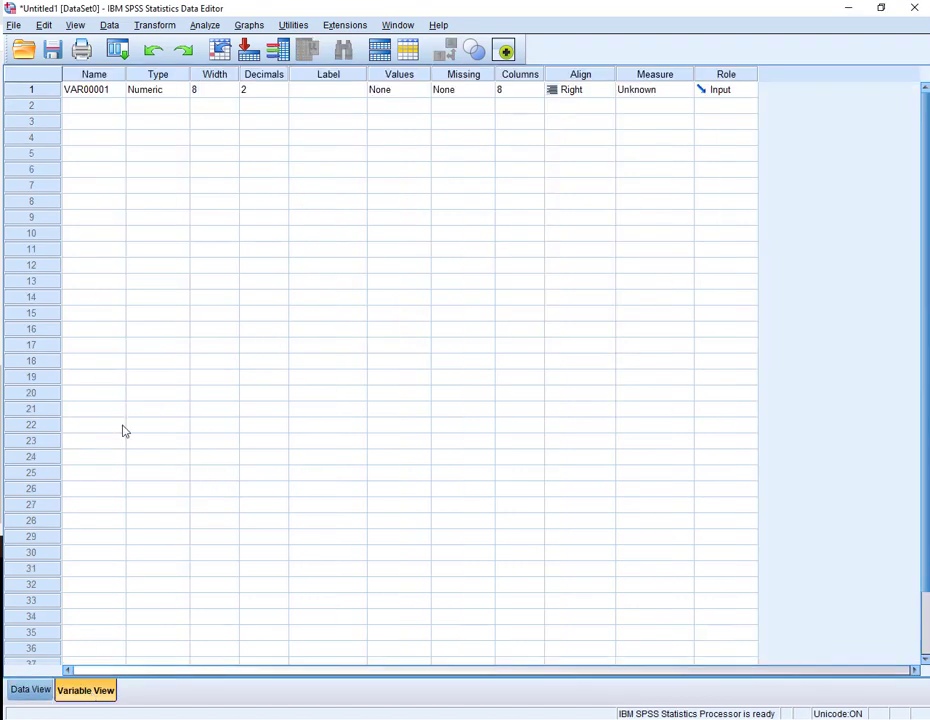
pyautogui.click(115, 92)
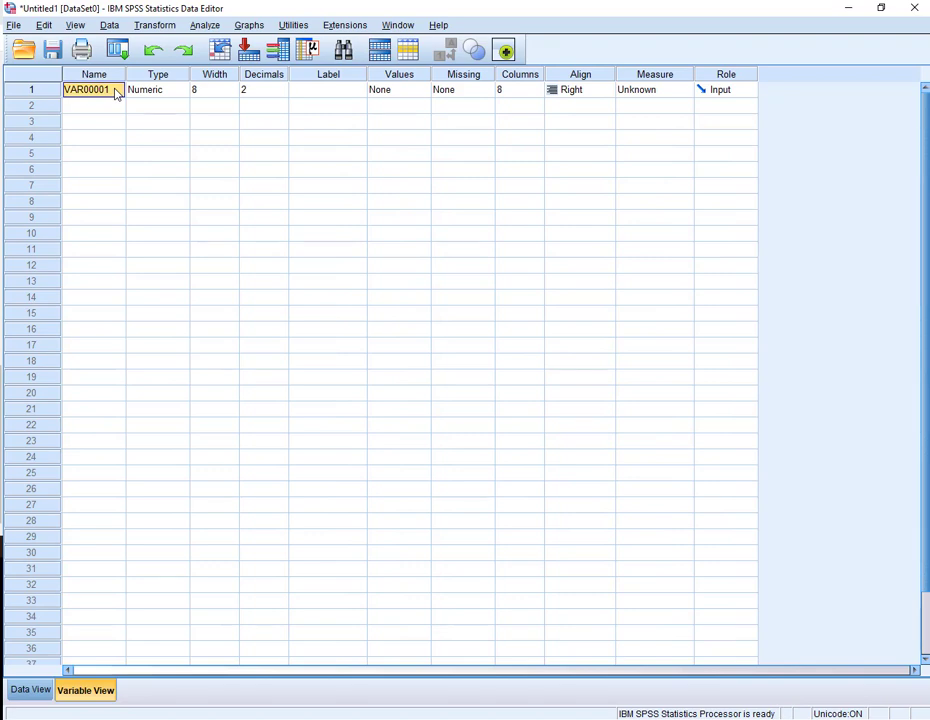
pyautogui.write('Gender')
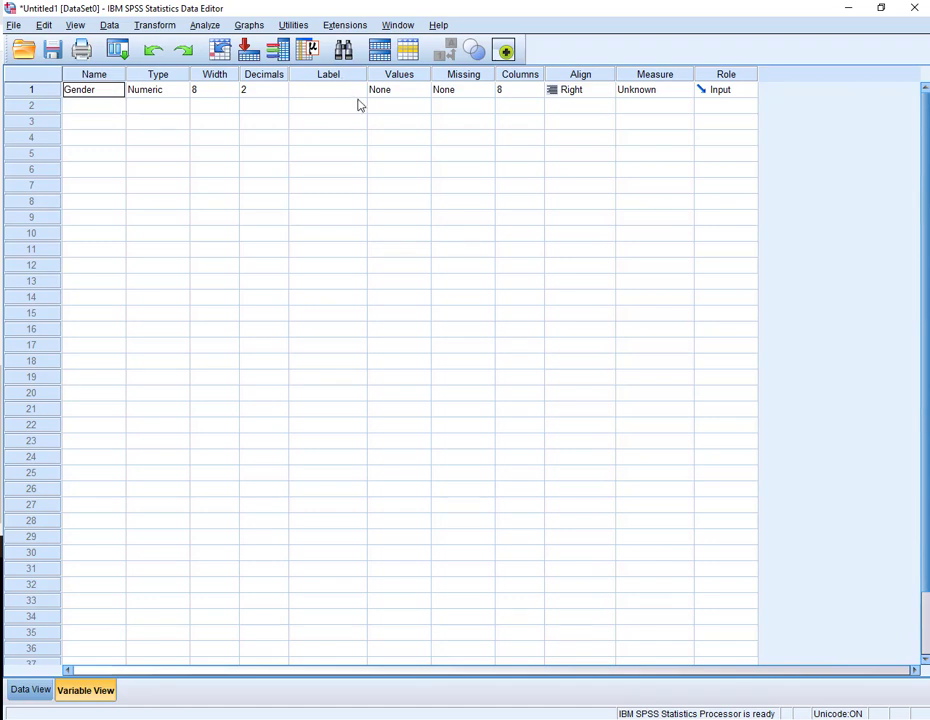
# - Define value labels for Gender: 1 = Male and 2 = Female, then reopen the labels to review them
pyautogui.doubleClick(425, 93)
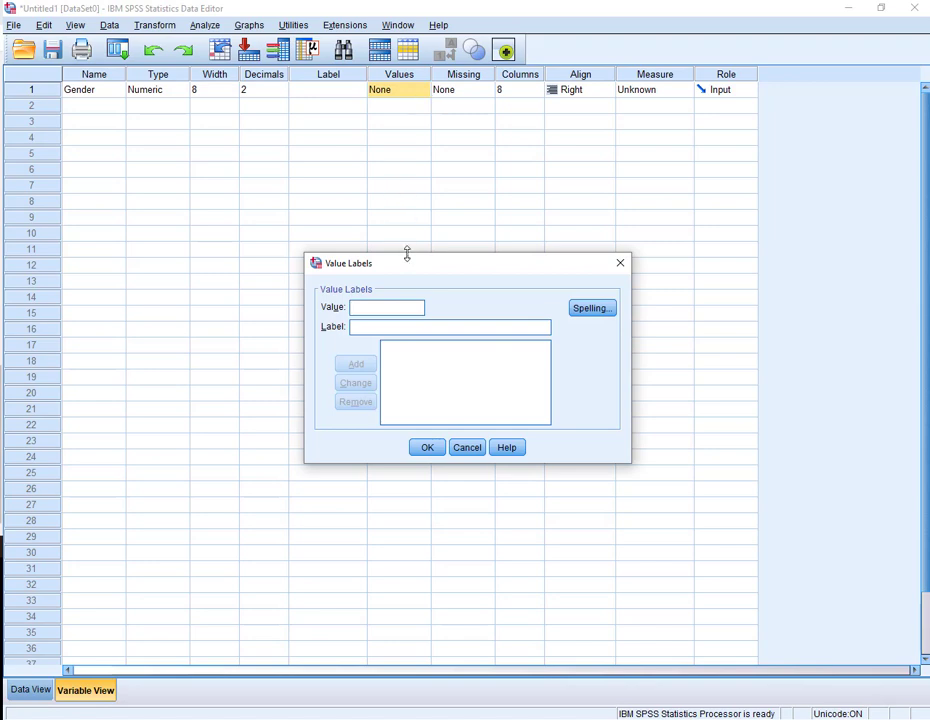
pyautogui.moveTo(407, 257); pyautogui.dragTo(417, 160)
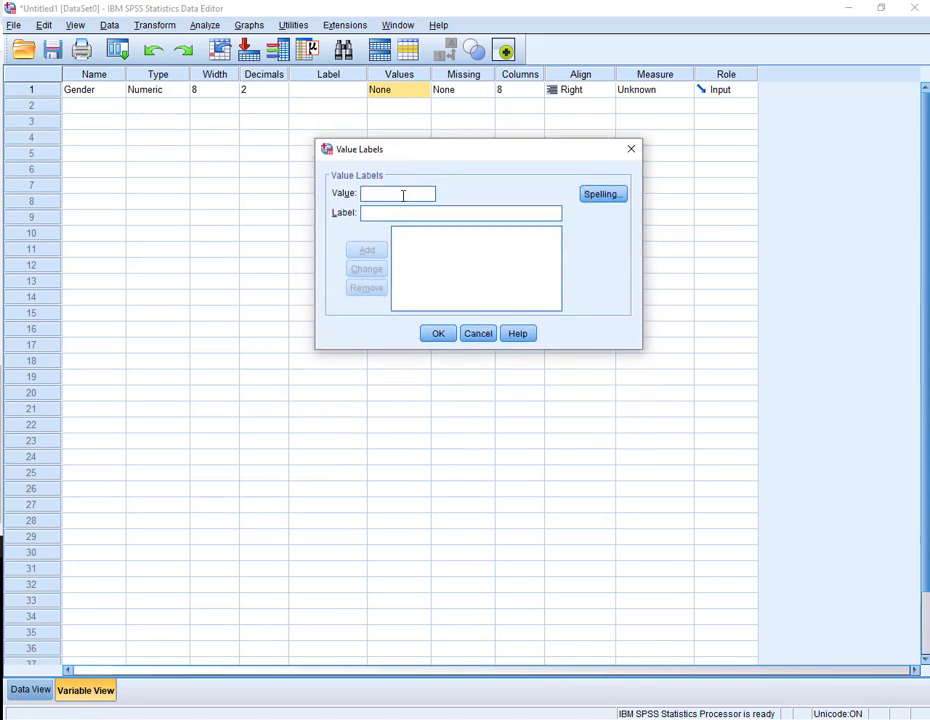
pyautogui.click(401, 192)
pyautogui.write('1')
pyautogui.write('Male')
pyautogui.press('Return')
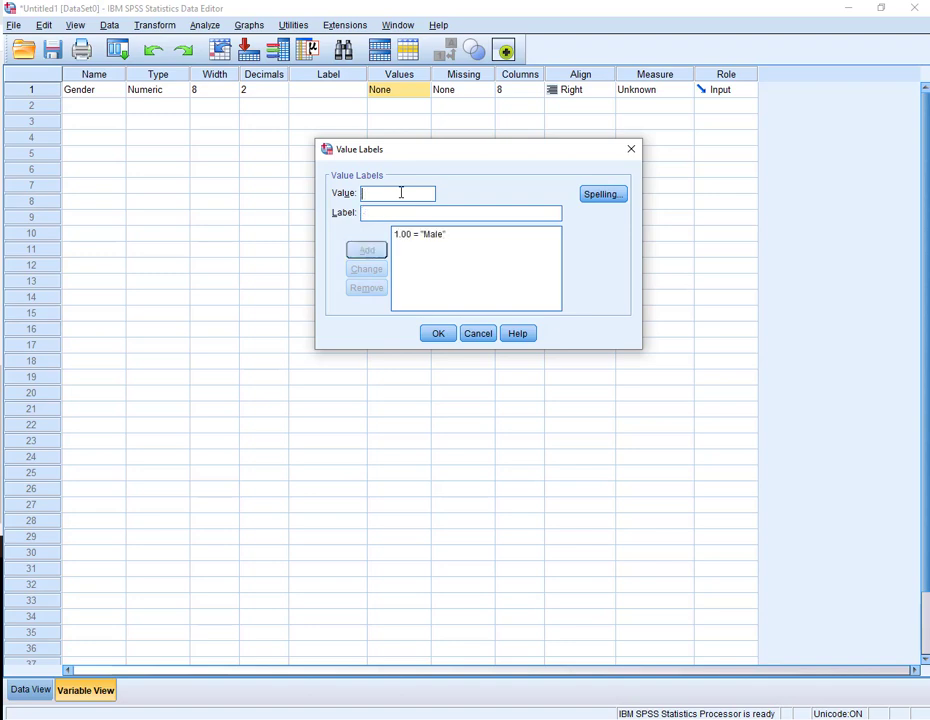
pyautogui.write('2')
pyautogui.press('Tab')
pyautogui.write('G')
pyautogui.press('BackSpace')
pyautogui.write('f')
pyautogui.press('BackSpace')
pyautogui.write('Female')
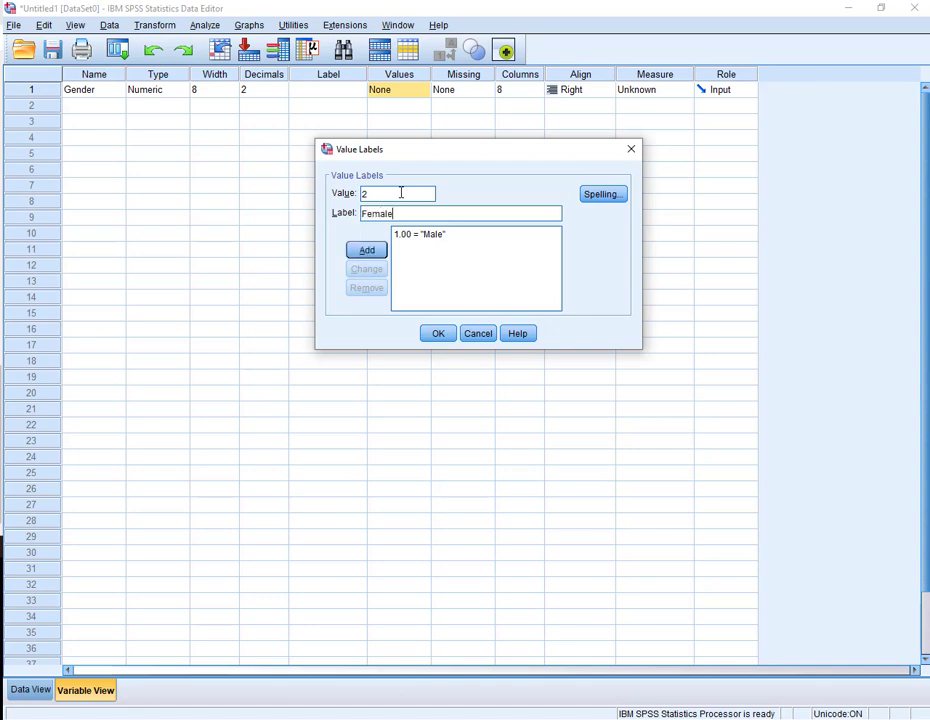
pyautogui.click(366, 250)
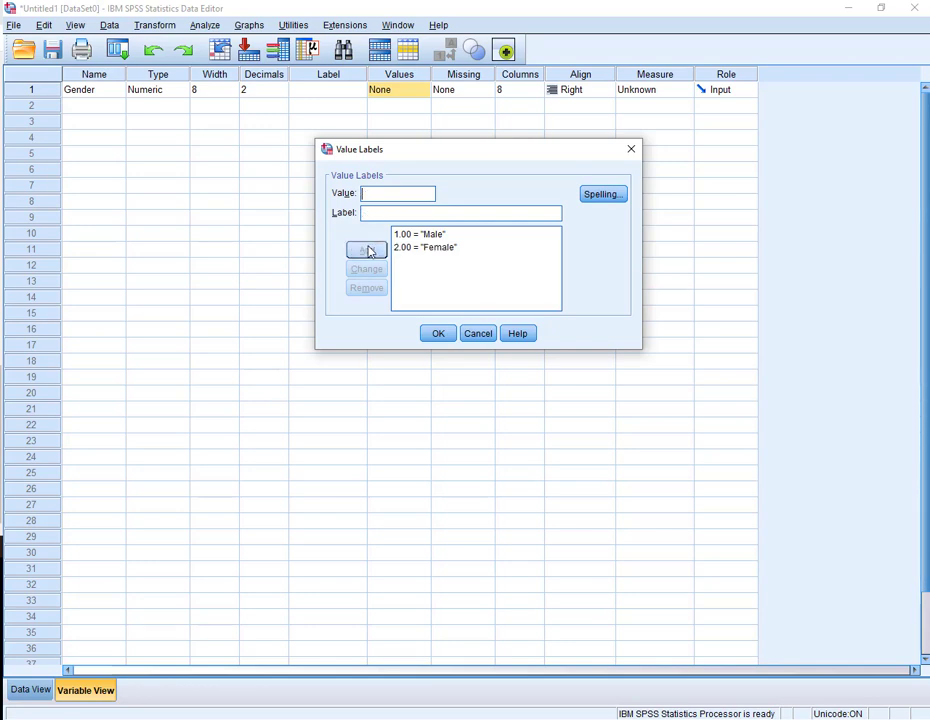
pyautogui.click(437, 335)
pyautogui.click(423, 91)
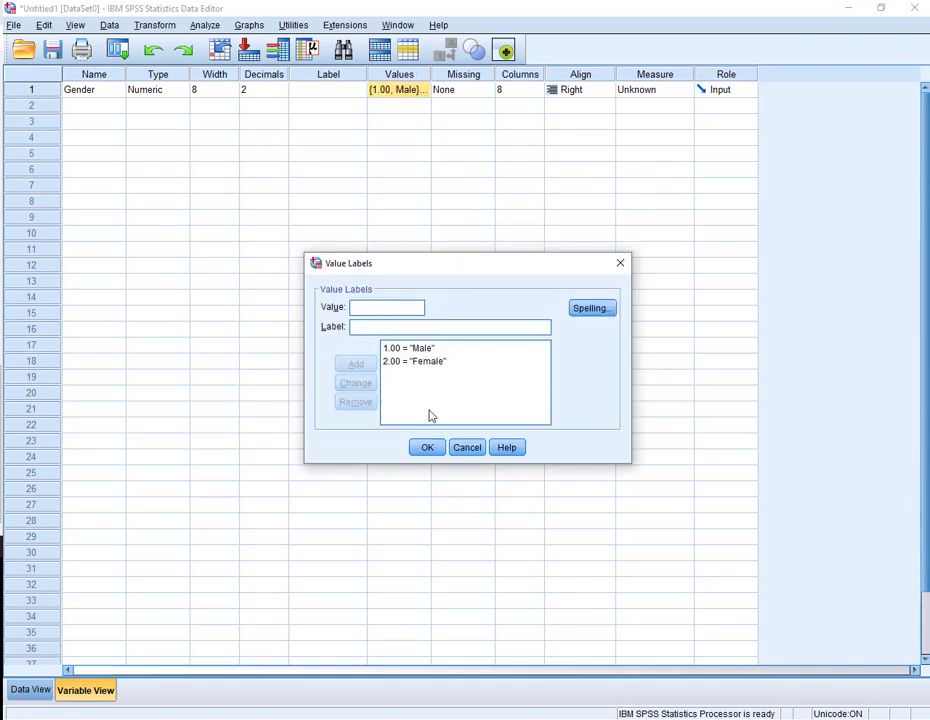
pyautogui.click(426, 446)
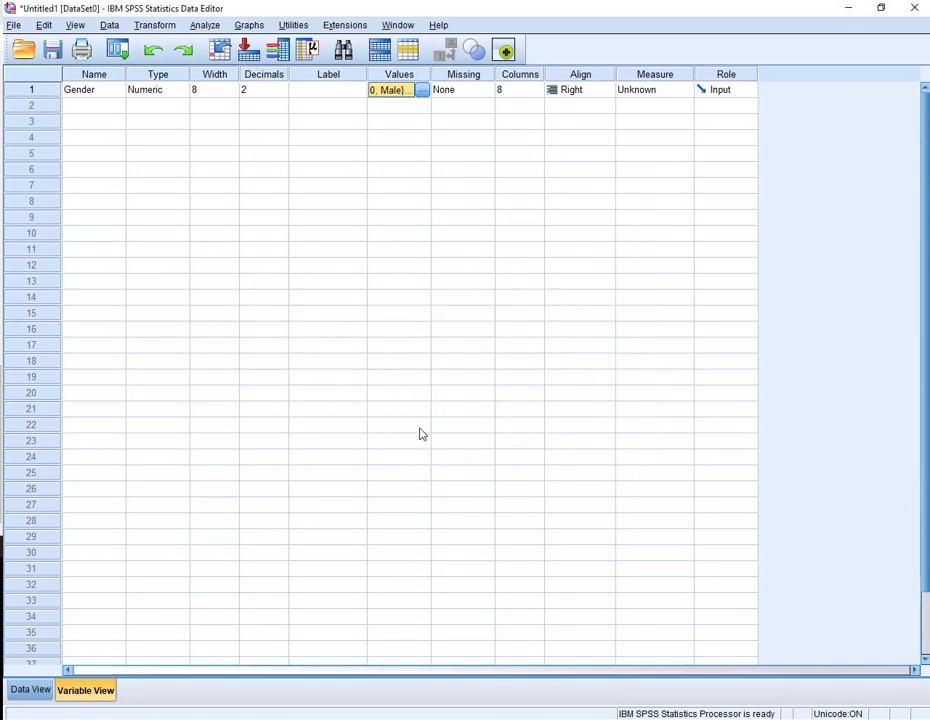
# - Enter the 20 race/ethnicity codes from 1 to 4 down the second column of the data grid
pyautogui.click(30, 690)
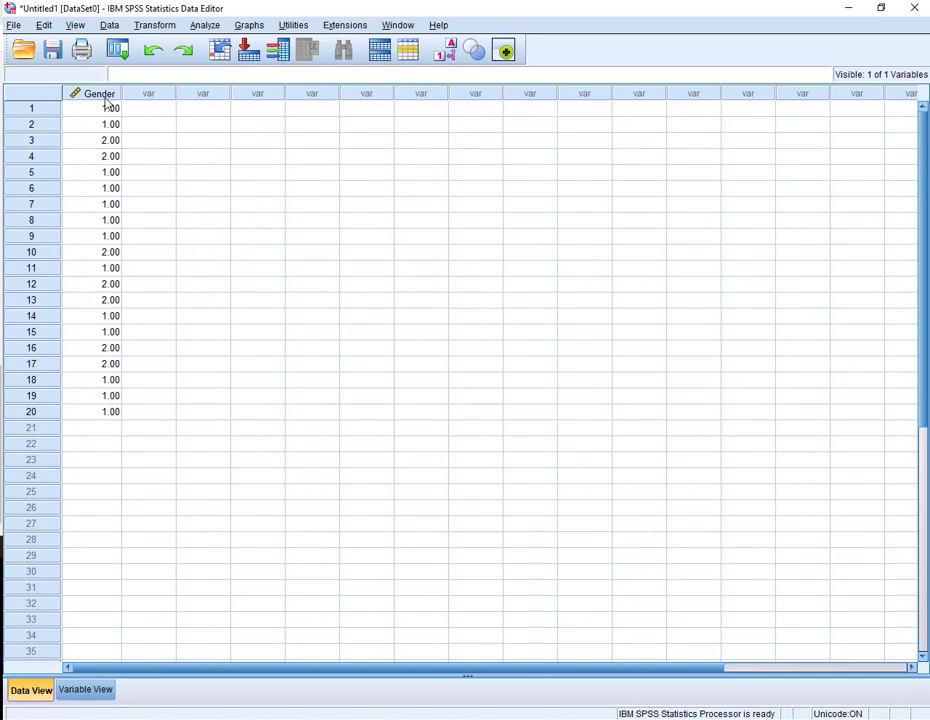
pyautogui.click(150, 110)
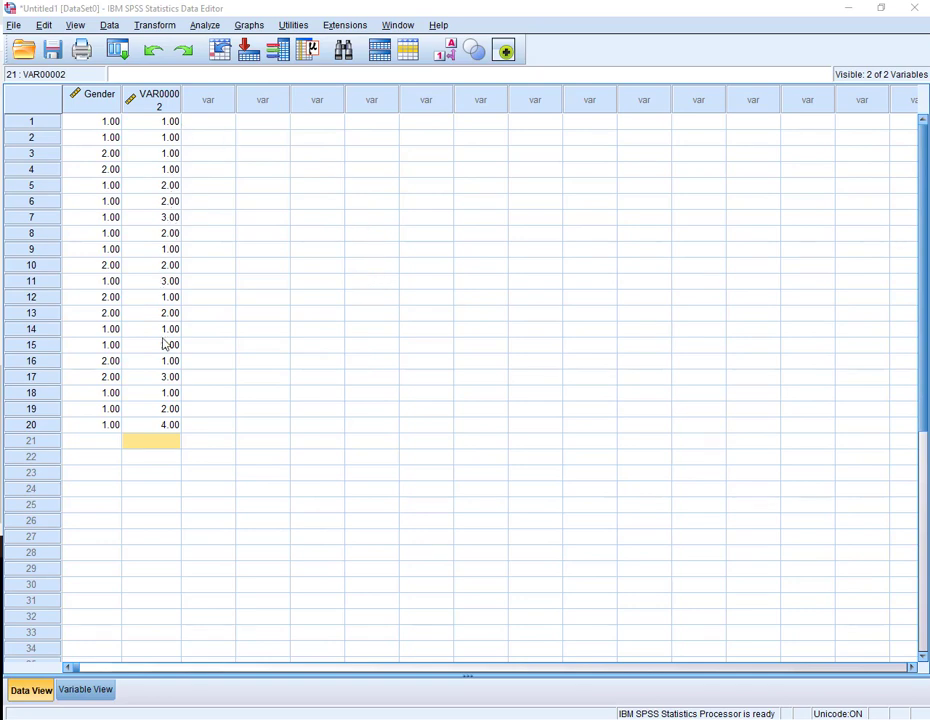
# - Rename the second variable as Race_ethnicity and move to its value labels setting
pyautogui.click(102, 690)
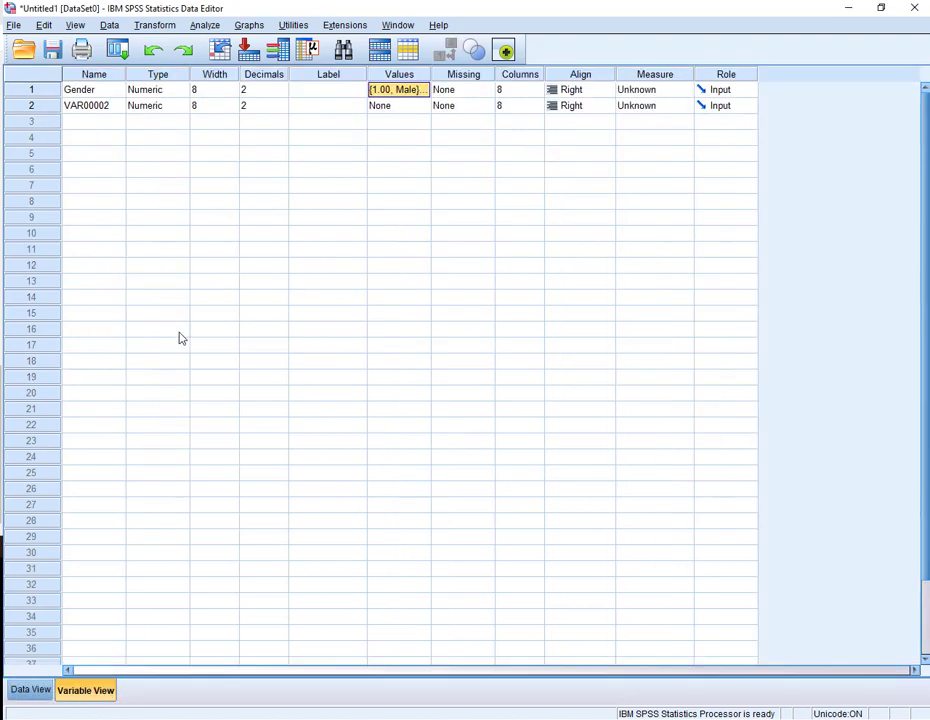
pyautogui.click(109, 112)
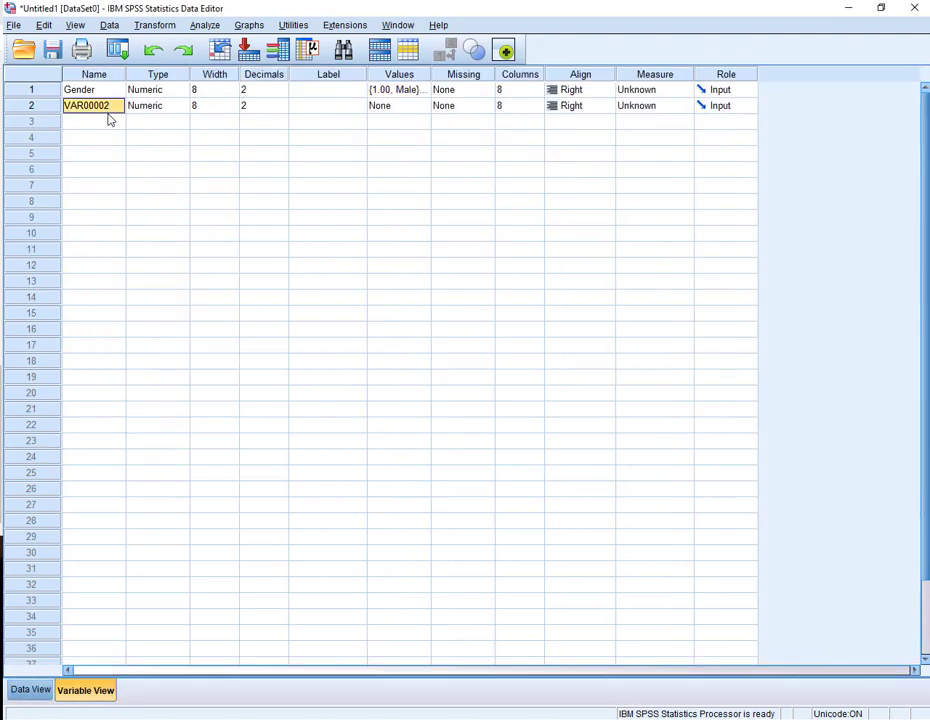
pyautogui.write('Race_ethnici')
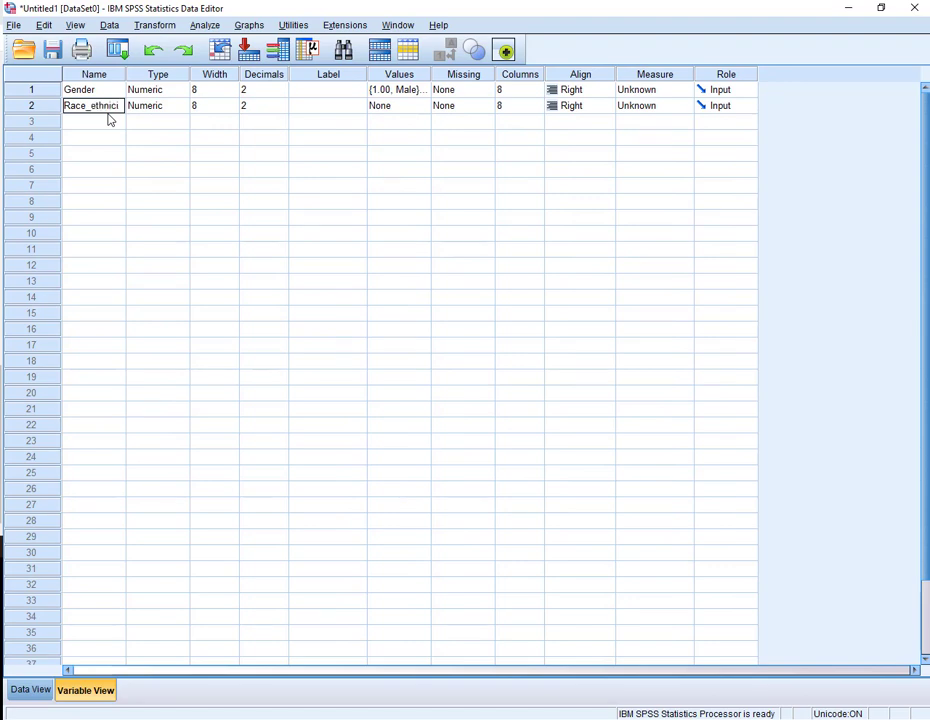
pyautogui.write('ty')
pyautogui.press('Tab')
pyautogui.press('Tab')
pyautogui.press('Tab')
pyautogui.press('Tab')
pyautogui.press('Tab')
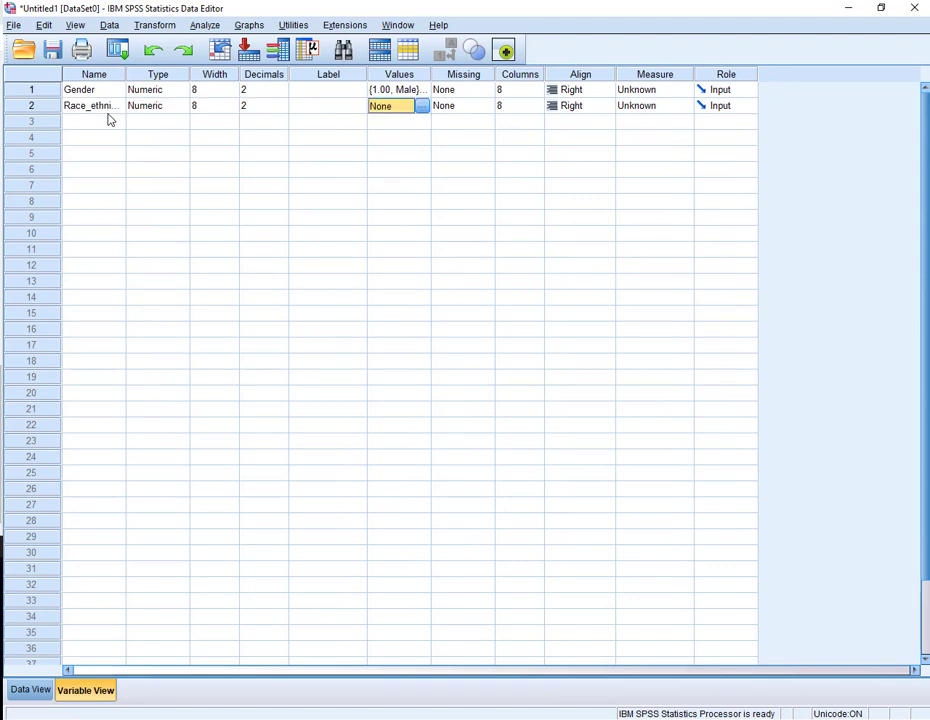
# - Define value labels for Race_ethnicity: 1 = White, 2 = Hispanic, 3 = Black or African American, 4 = Asian
pyautogui.click(422, 106)
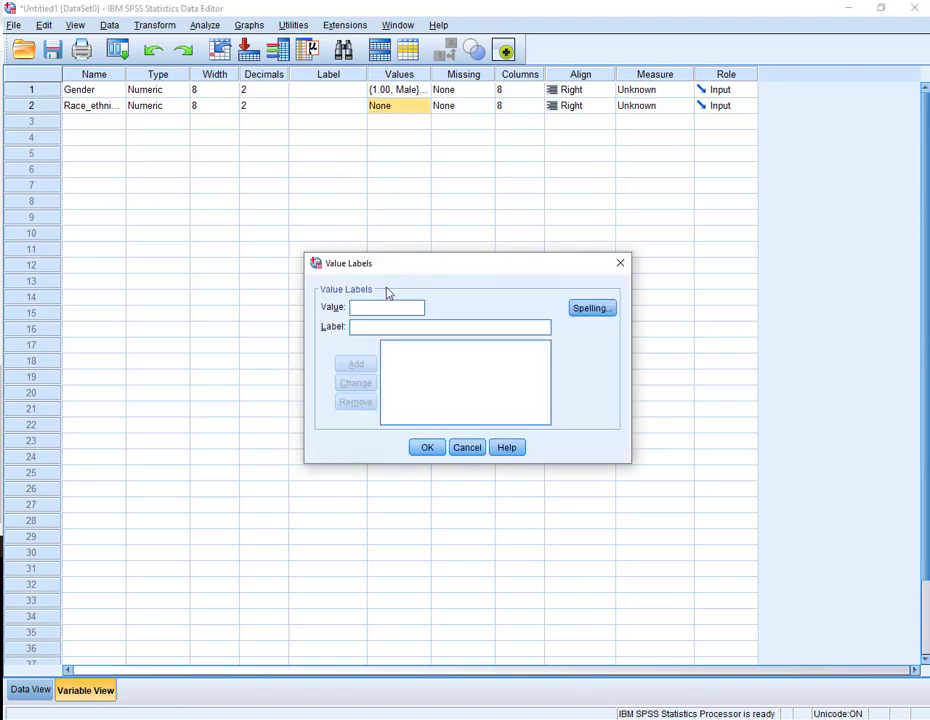
pyautogui.write('1')
pyautogui.press('Tab')
pyautogui.write('White')
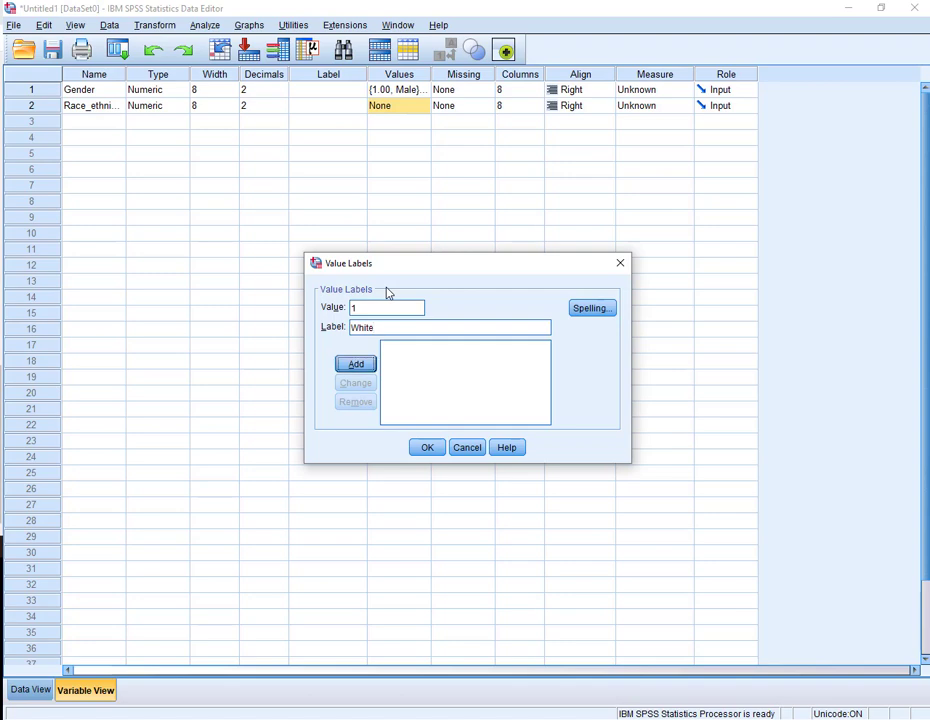
pyautogui.press('Return')
pyautogui.write('2')
pyautogui.press('Tab')
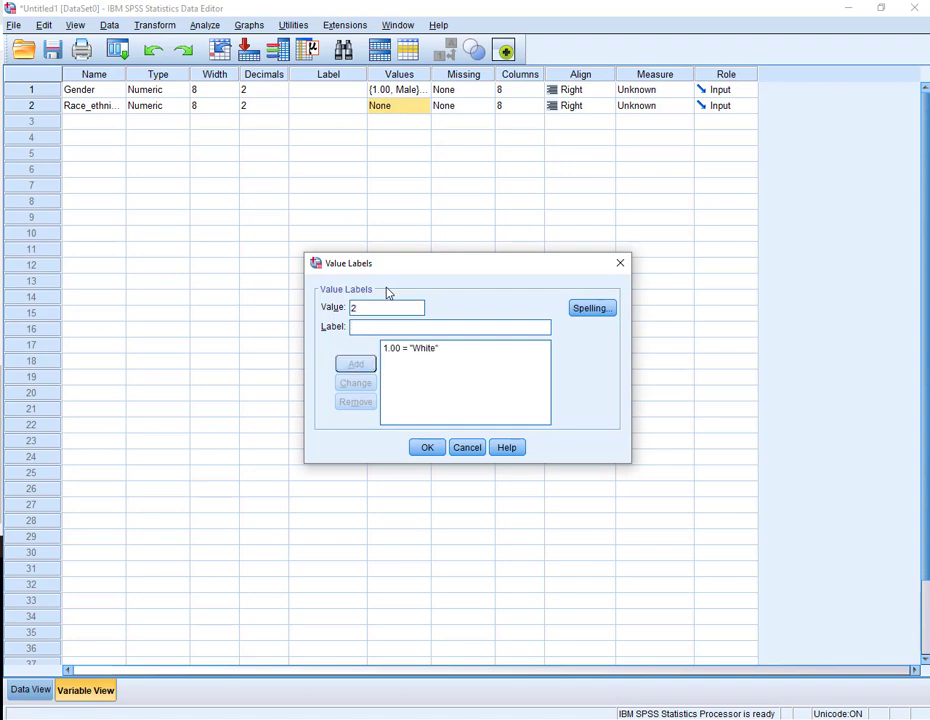
pyautogui.write('Hispani')
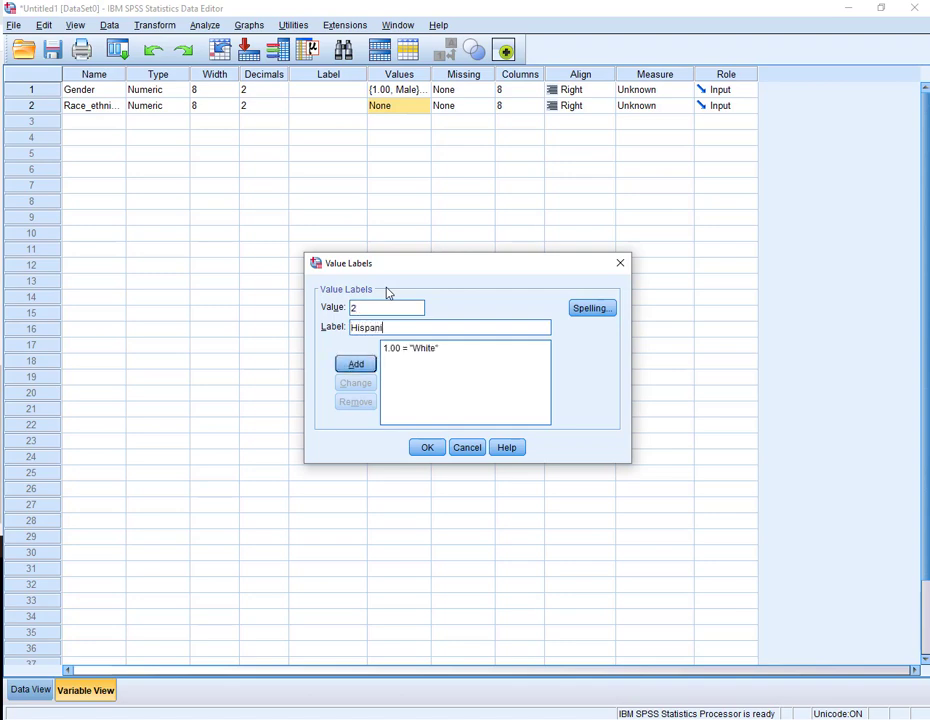
pyautogui.write('c')
pyautogui.press('Return')
pyautogui.write('3')
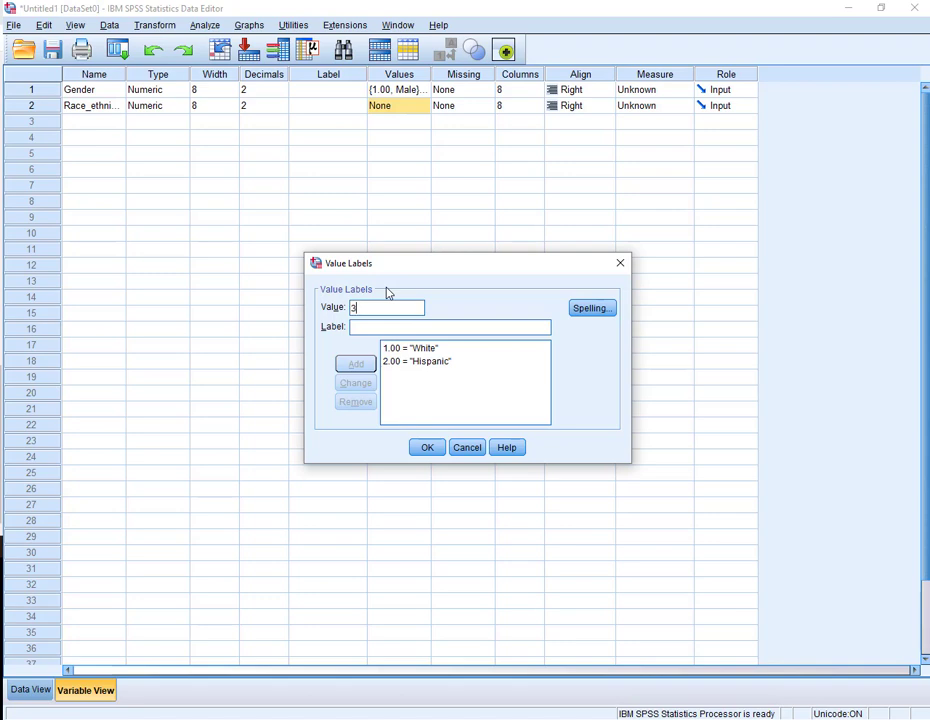
pyautogui.press('Tab')
pyautogui.write('Black')
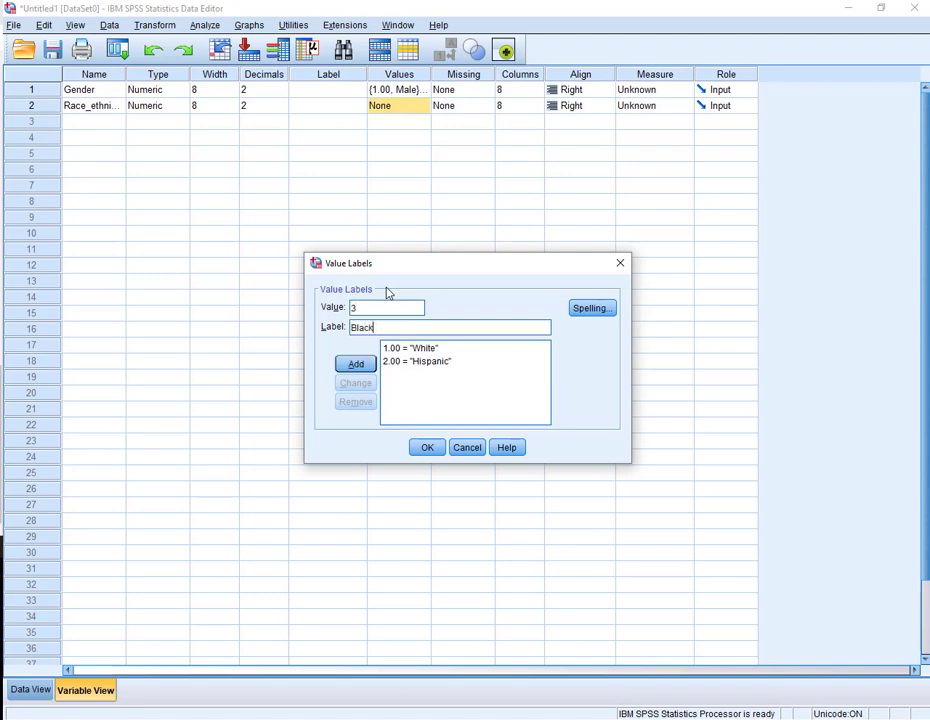
pyautogui.write(' or African American')
pyautogui.press('Return')
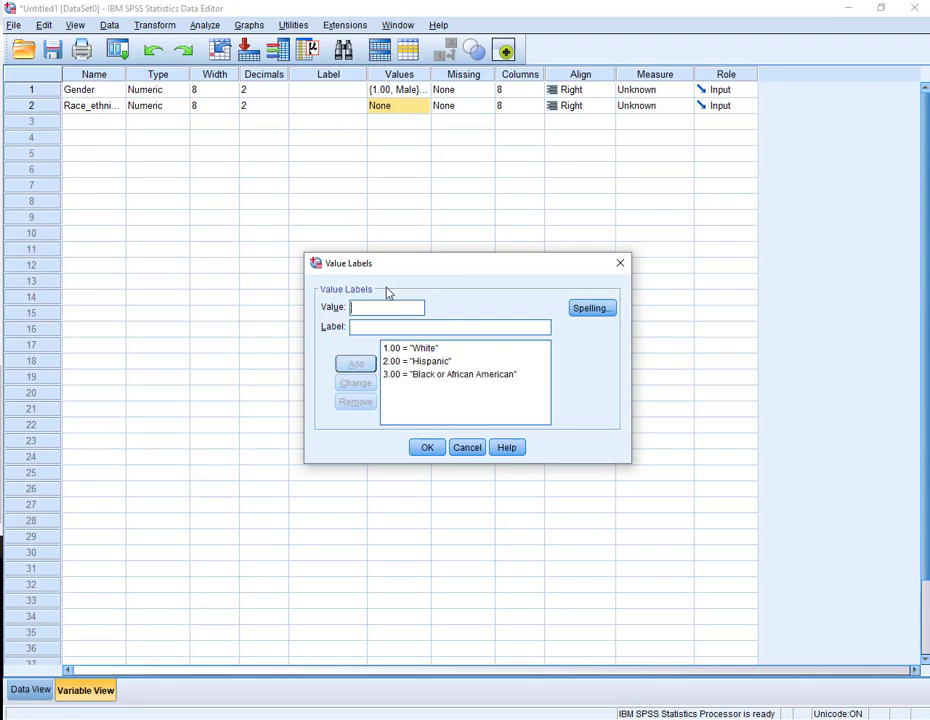
pyautogui.write('4')
pyautogui.press('Tab')
pyautogui.write('Bl')
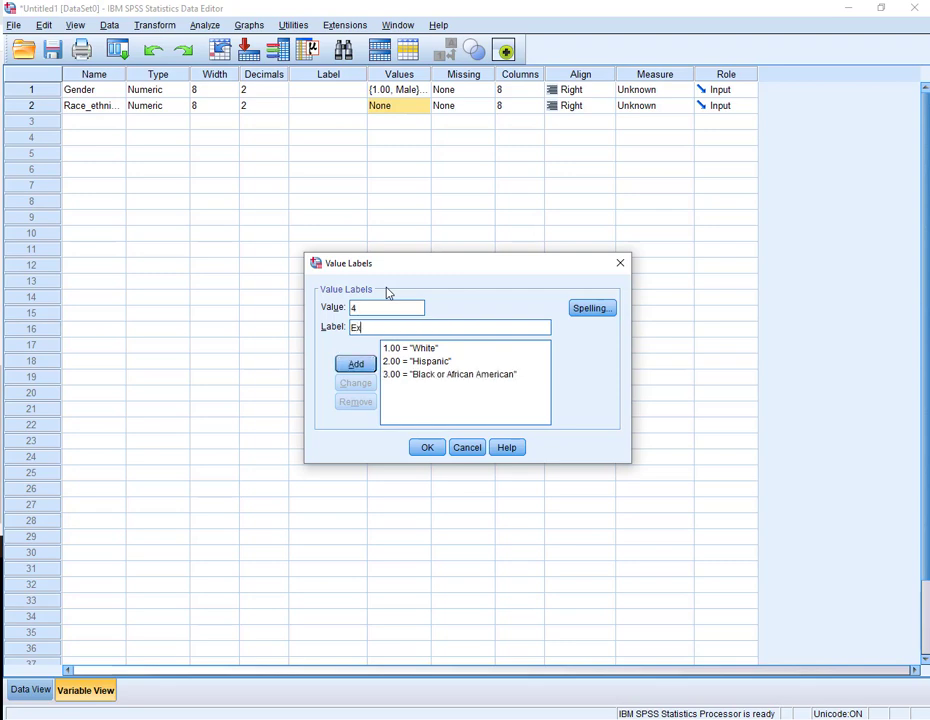
pyautogui.press('BackSpace')
pyautogui.press('BackSpace')
pyautogui.write('Asian')
pyautogui.press('Return')
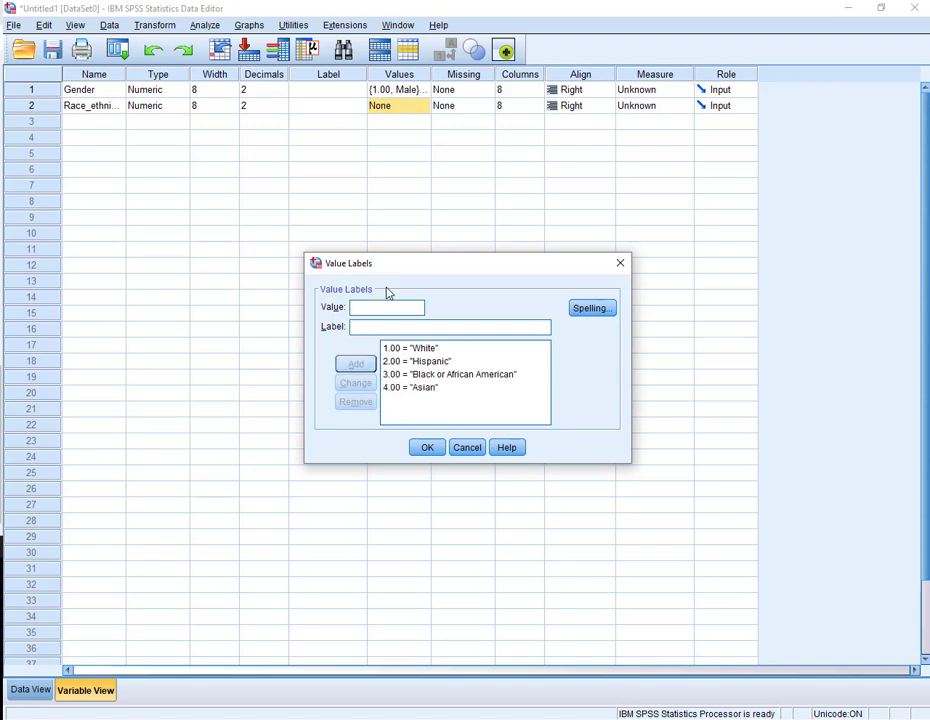
pyautogui.click(429, 450)
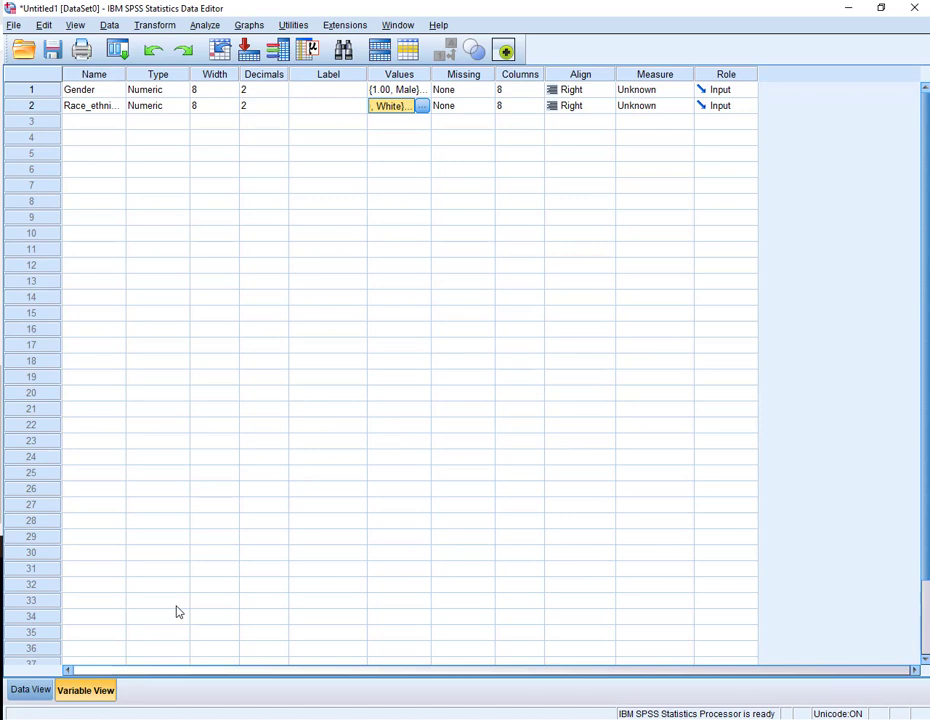
# - Enter the 20 scores (96, 87, 110, 104, 61, 104, 92, 111, 90, 103, 81, 80, 101, 51, 79, 107, 110, 129, 145, 139) down the third column
pyautogui.click(30, 690)
pyautogui.click(212, 129)
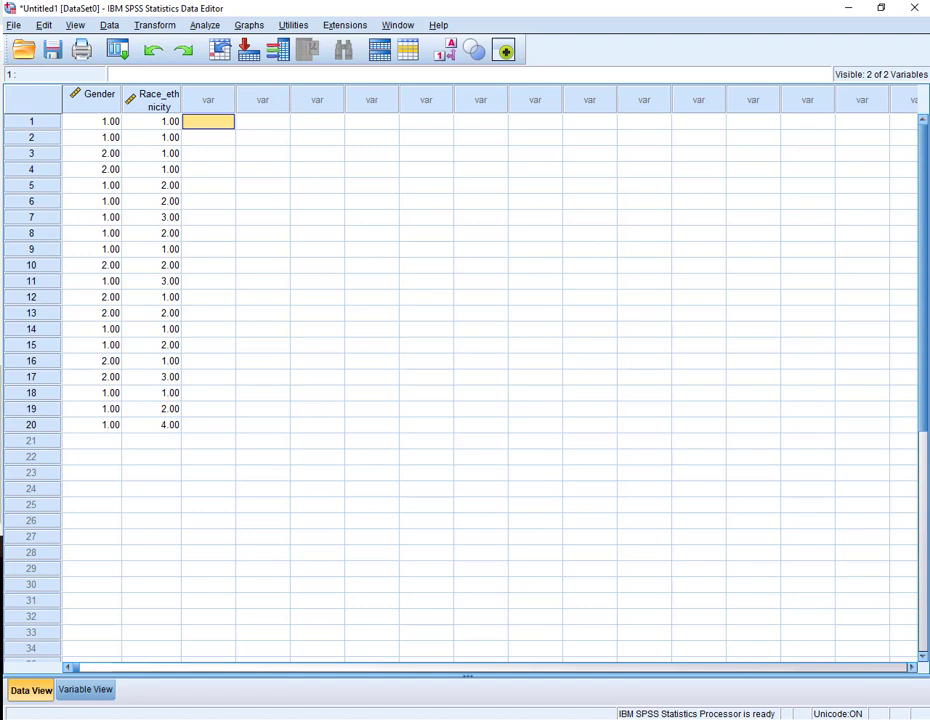
pyautogui.write('96')
pyautogui.press('Return')
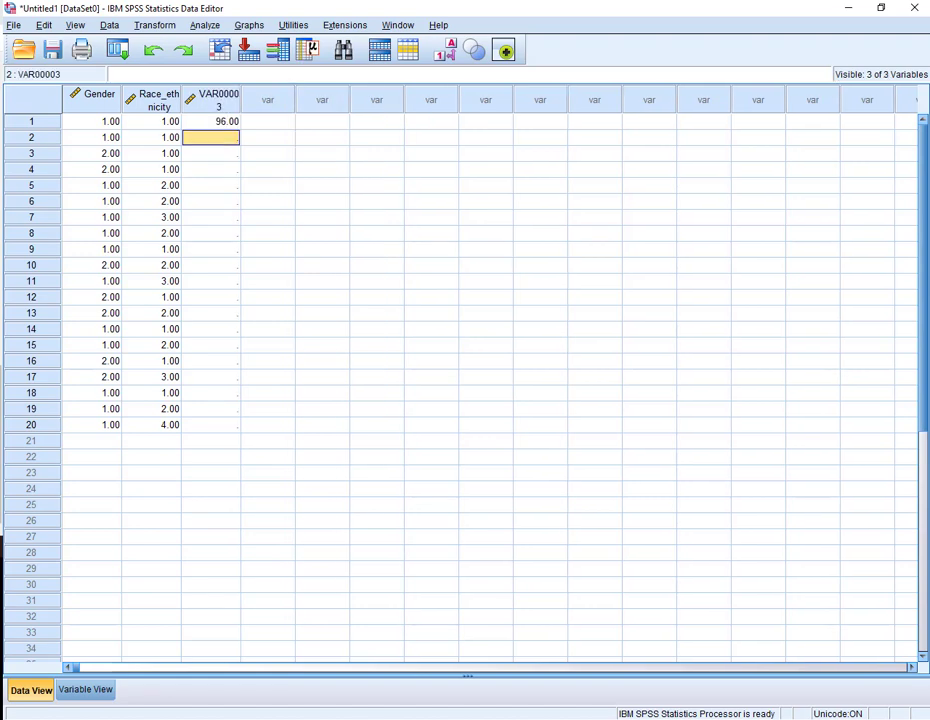
pyautogui.write('87')
pyautogui.press('Return')
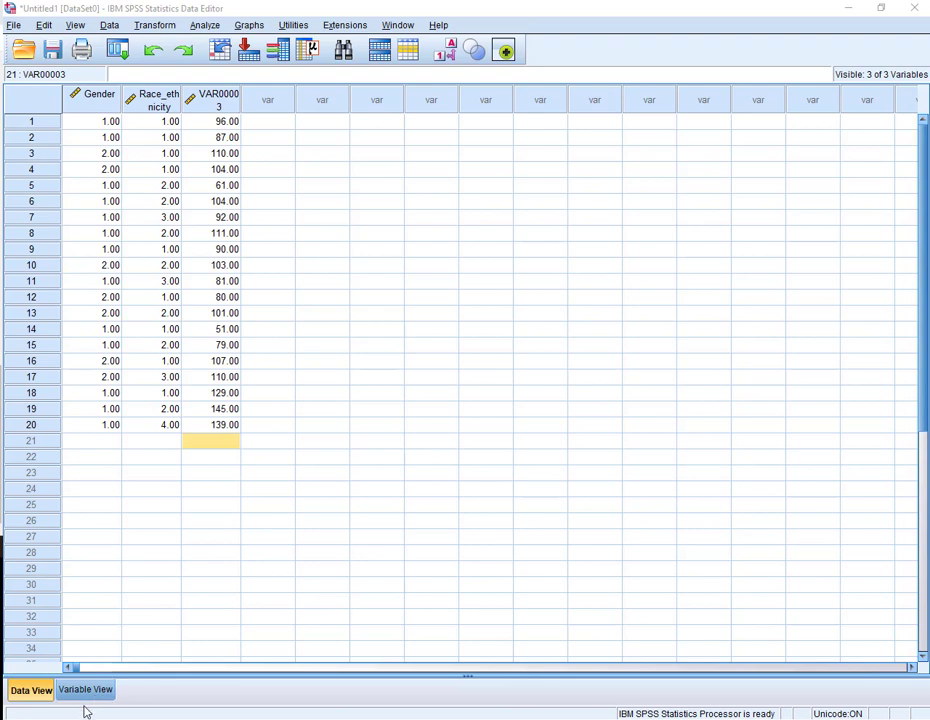
# - Rename the third variable as Score_2
pyautogui.click(88, 694)
pyautogui.click(108, 122)
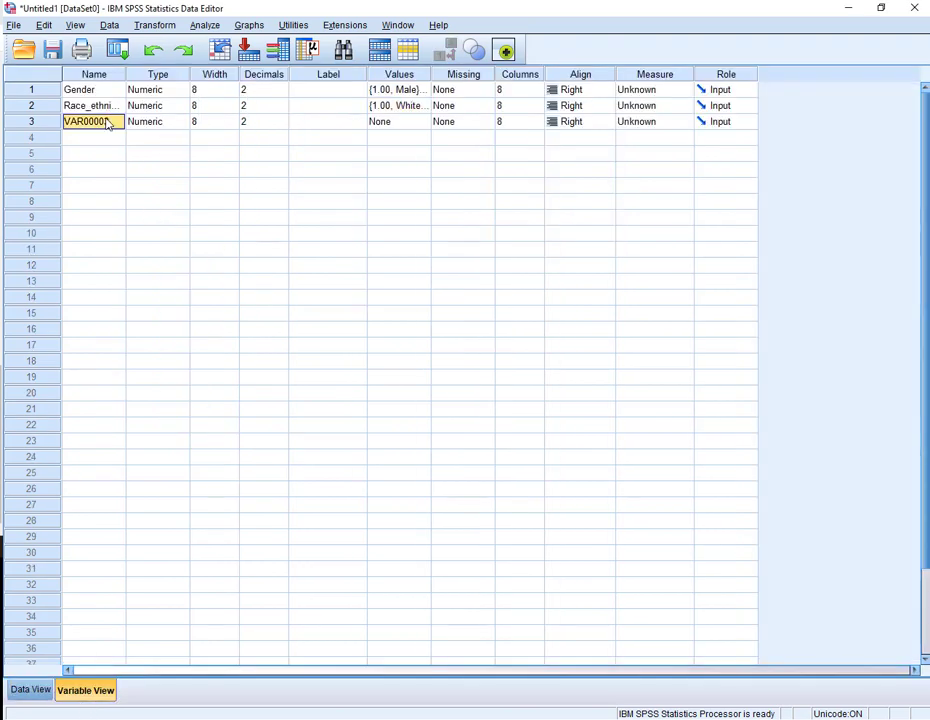
pyautogui.write('Score')
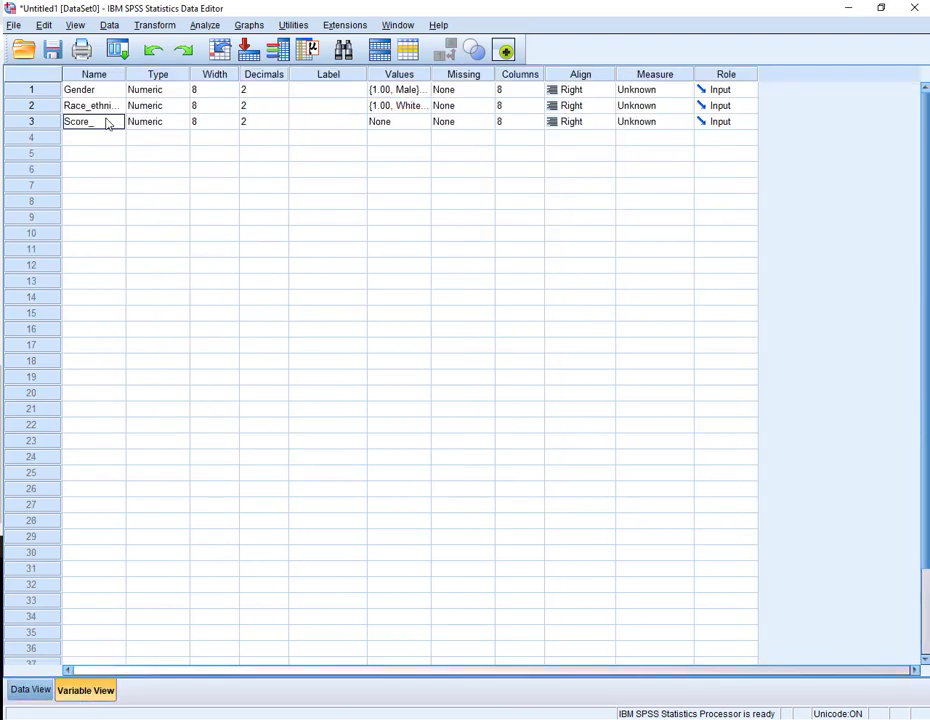
pyautogui.write('_2')
# - Set the measurement level to Nominal for Gender and Race_ethnicity and to Scale for Score_2
pyautogui.click(683, 93)
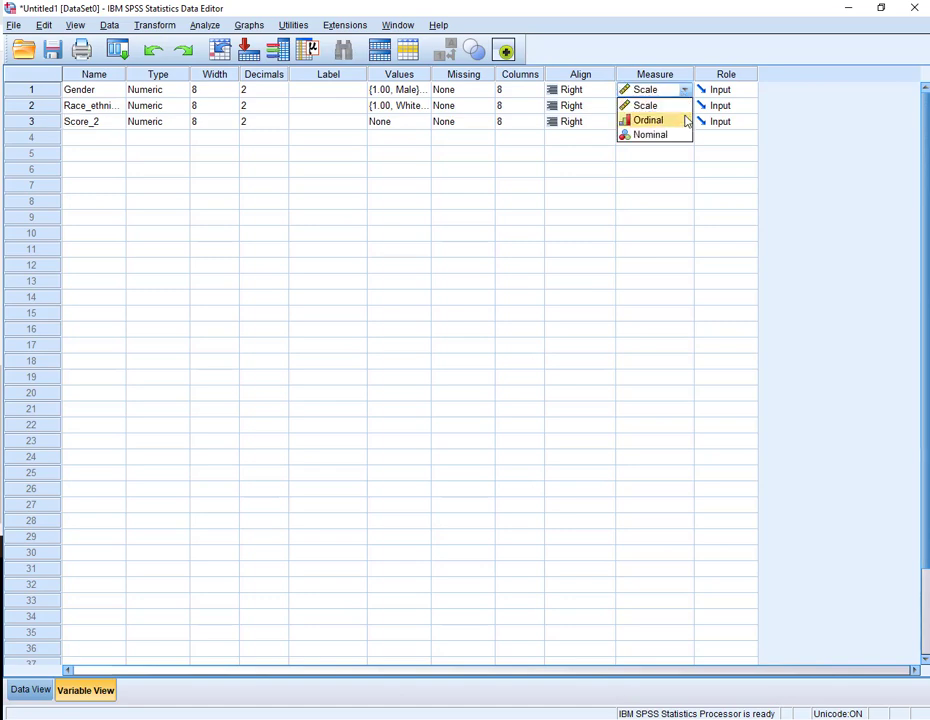
pyautogui.click(685, 135)
pyautogui.click(686, 107)
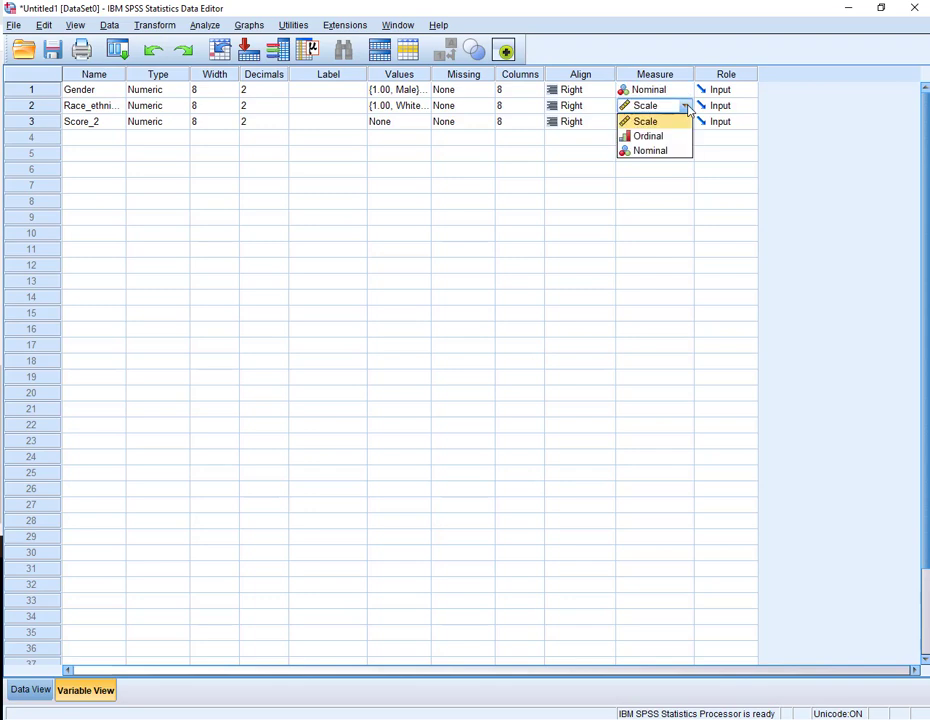
pyautogui.click(681, 151)
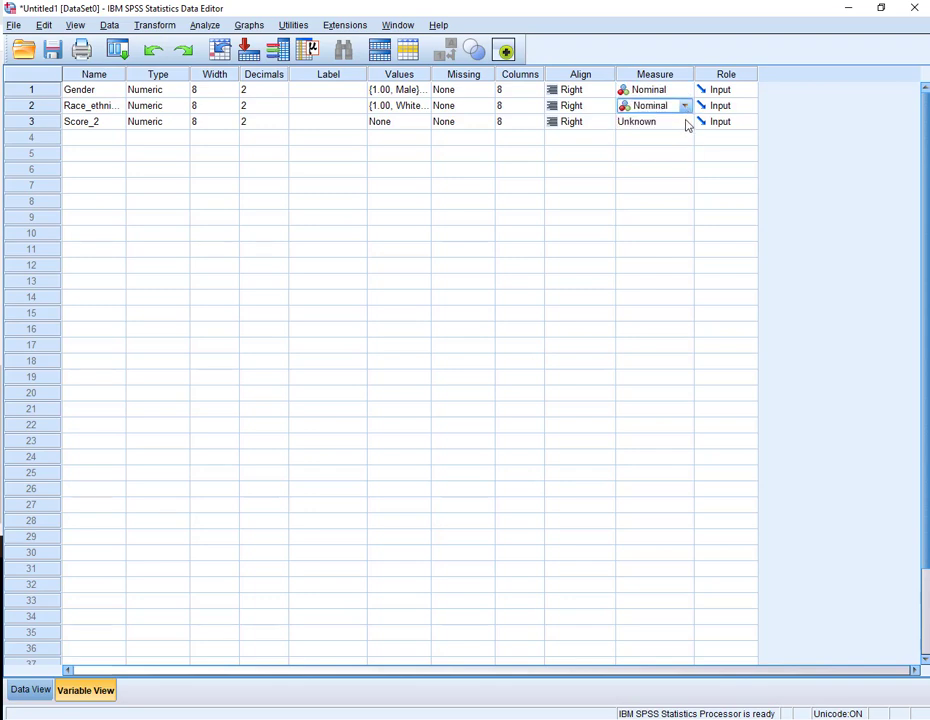
pyautogui.click(686, 122)
pyautogui.click(681, 141)
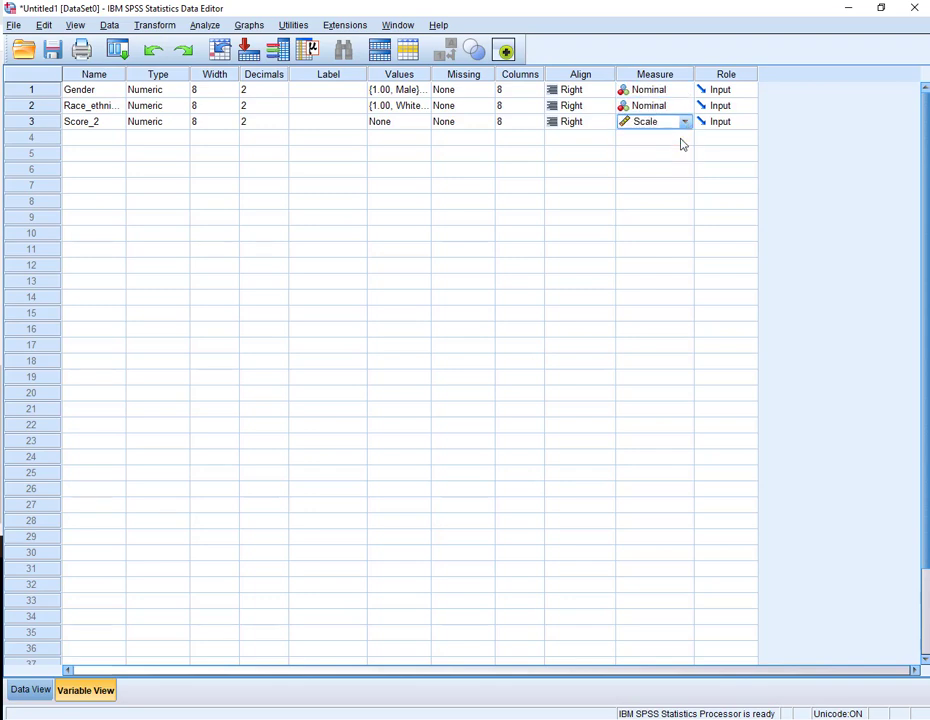
pyautogui.click(183, 91)
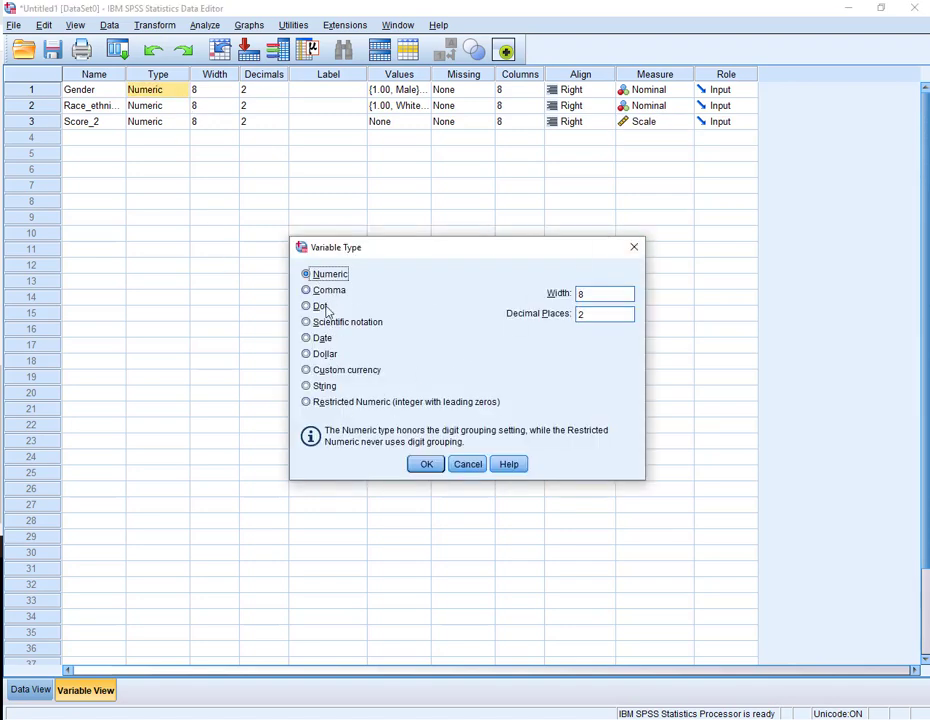
pyautogui.click(330, 390)
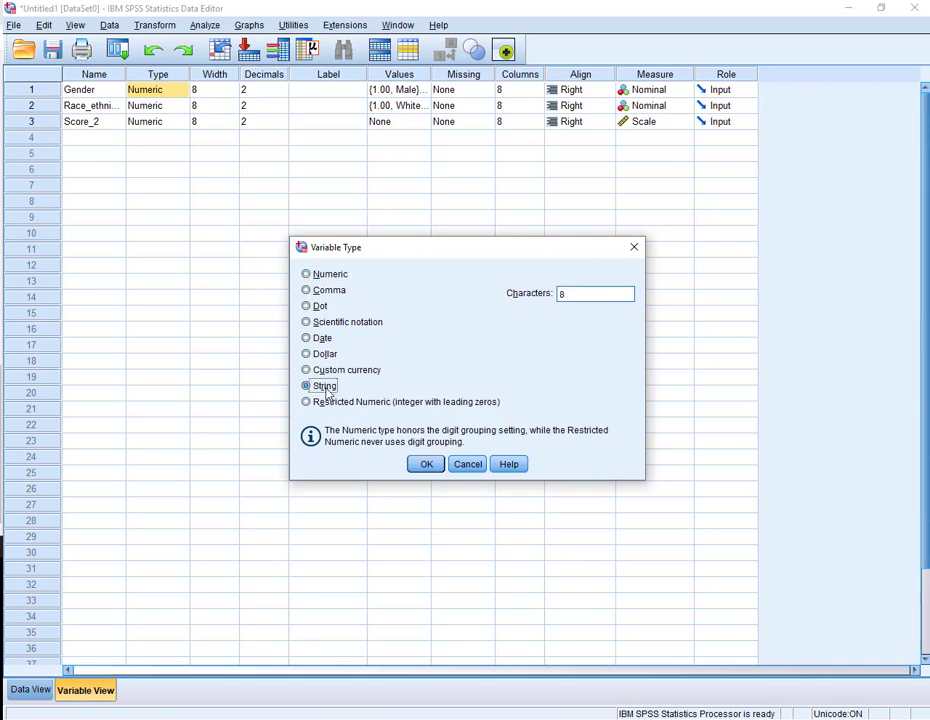
pyautogui.click(322, 275)
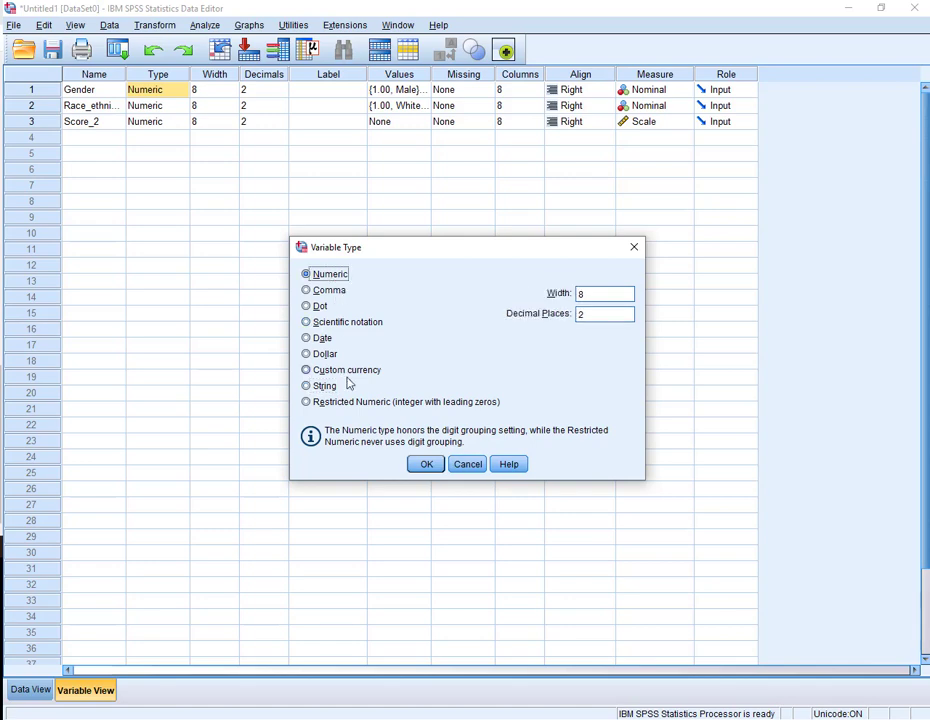
pyautogui.click(632, 250)
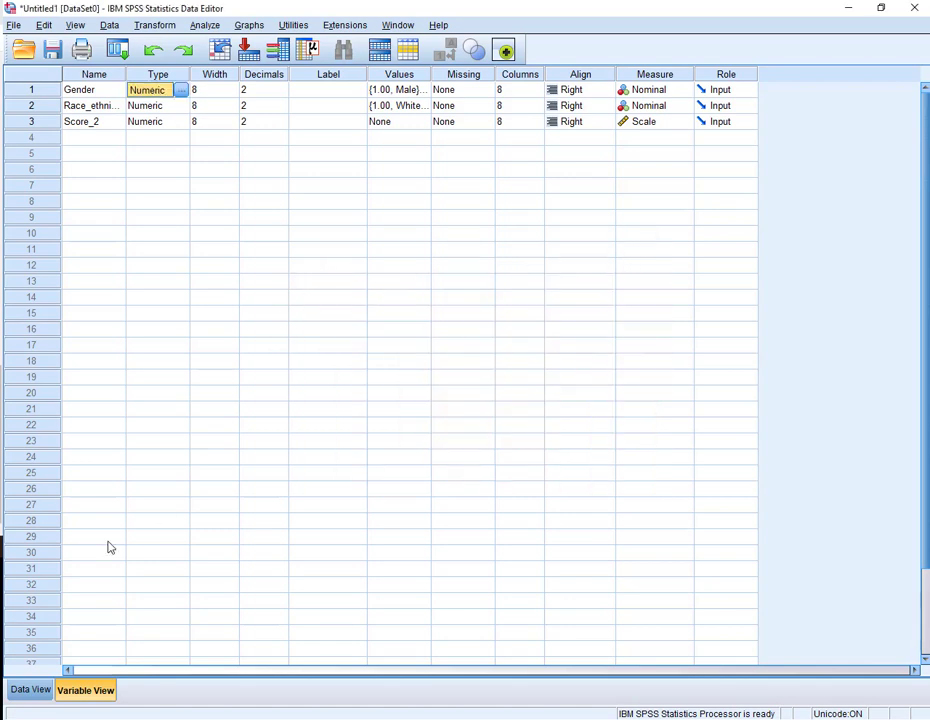
# - Run Descriptives on Score_2 with the default mean, standard deviation, minimum and maximum statistics
pyautogui.click(30, 690)
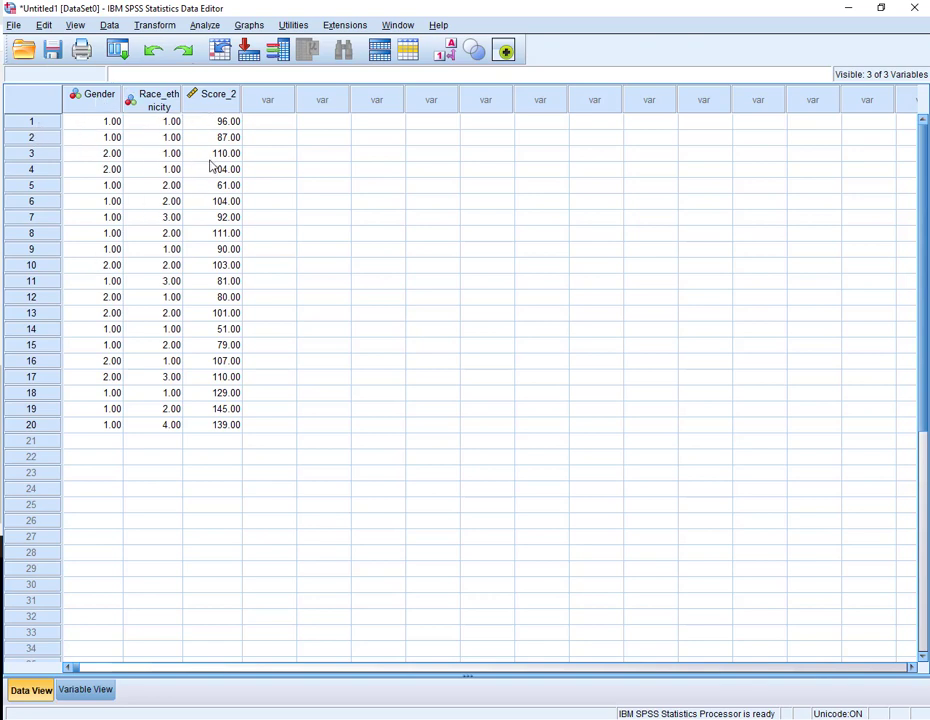
pyautogui.click(106, 693)
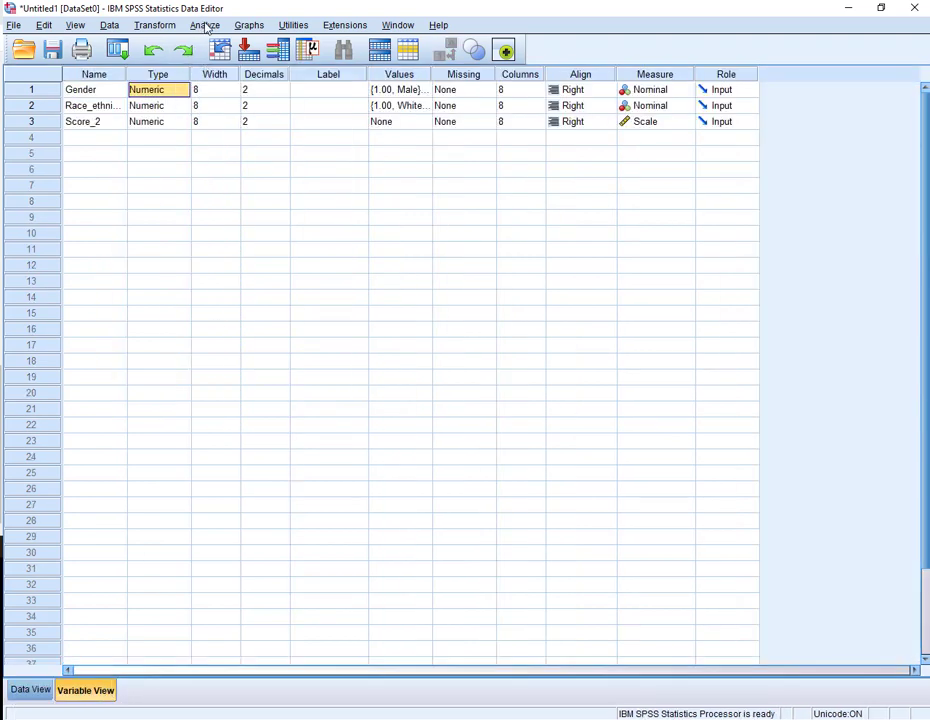
pyautogui.click(206, 26)
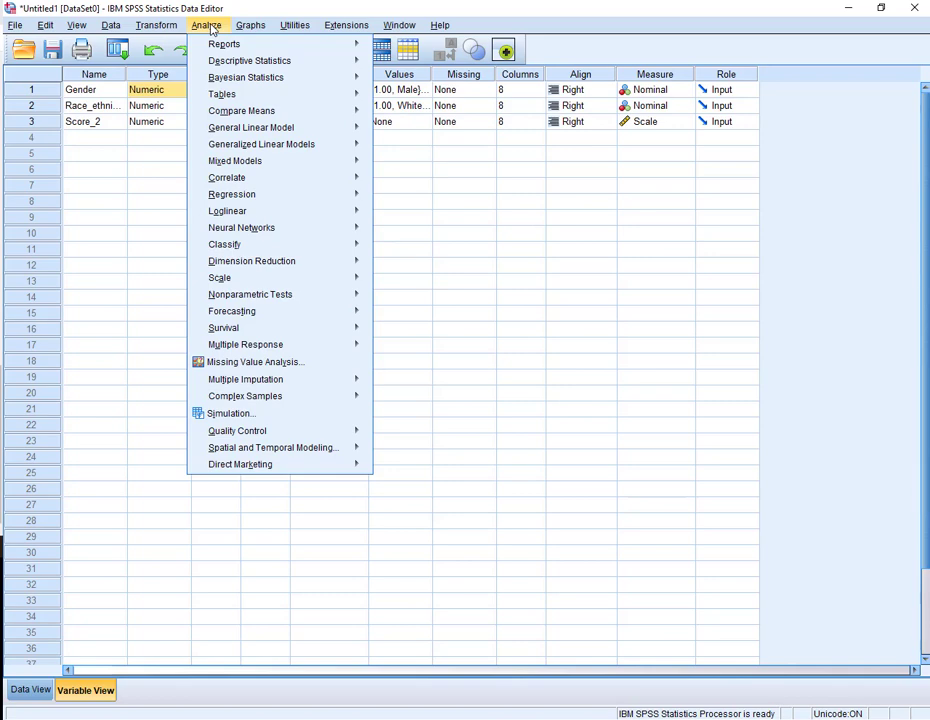
pyautogui.moveTo(250, 61)
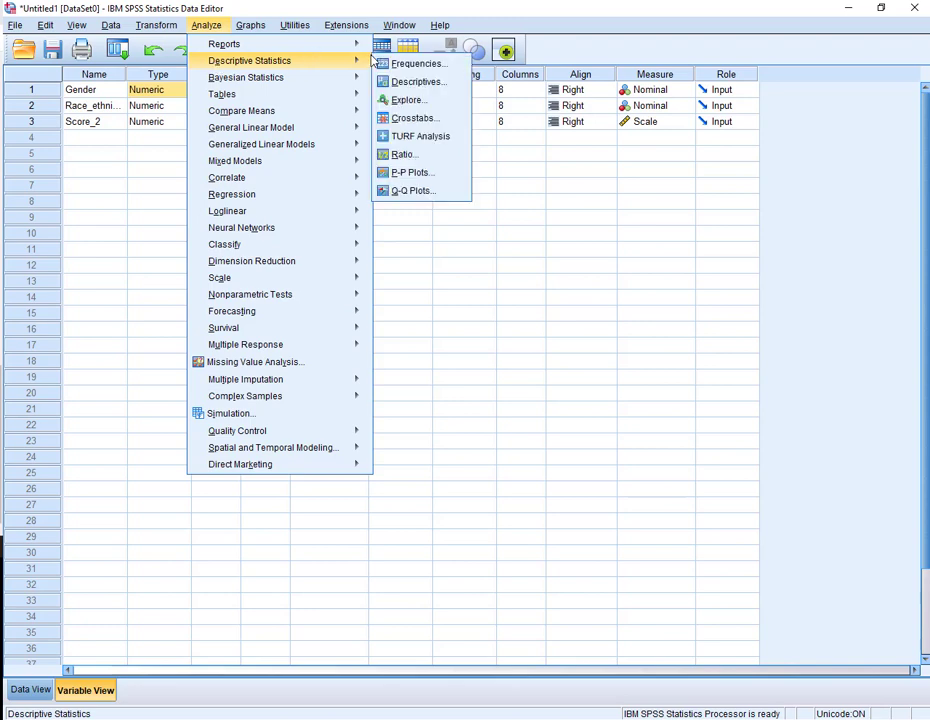
pyautogui.click(415, 81)
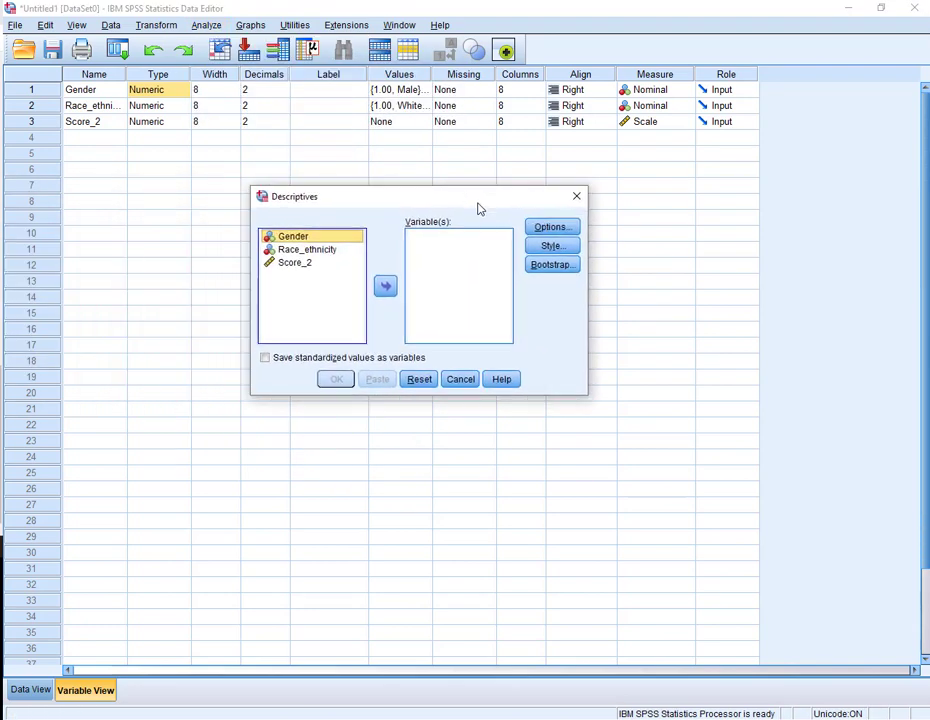
pyautogui.click(374, 264)
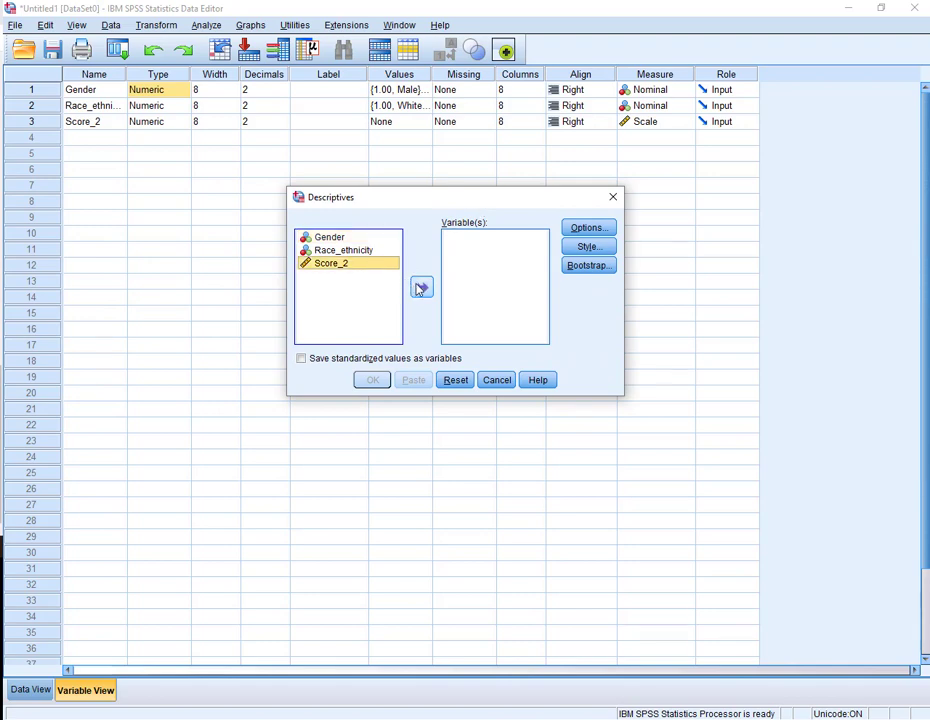
pyautogui.doubleClick(380, 264)
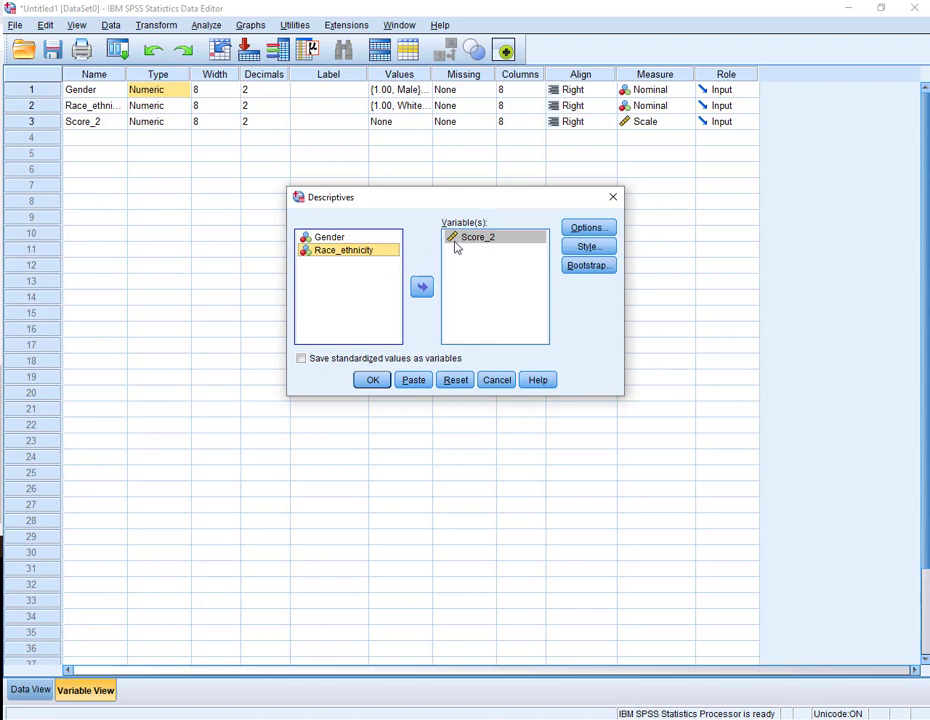
pyautogui.click(461, 239)
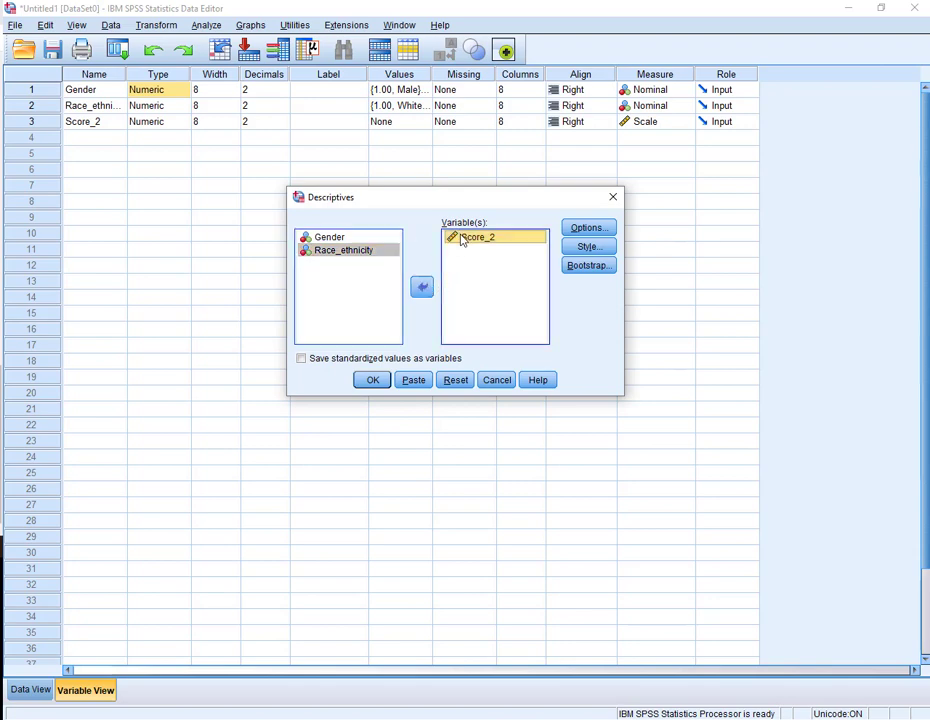
pyautogui.click(425, 288)
pyautogui.click(422, 288)
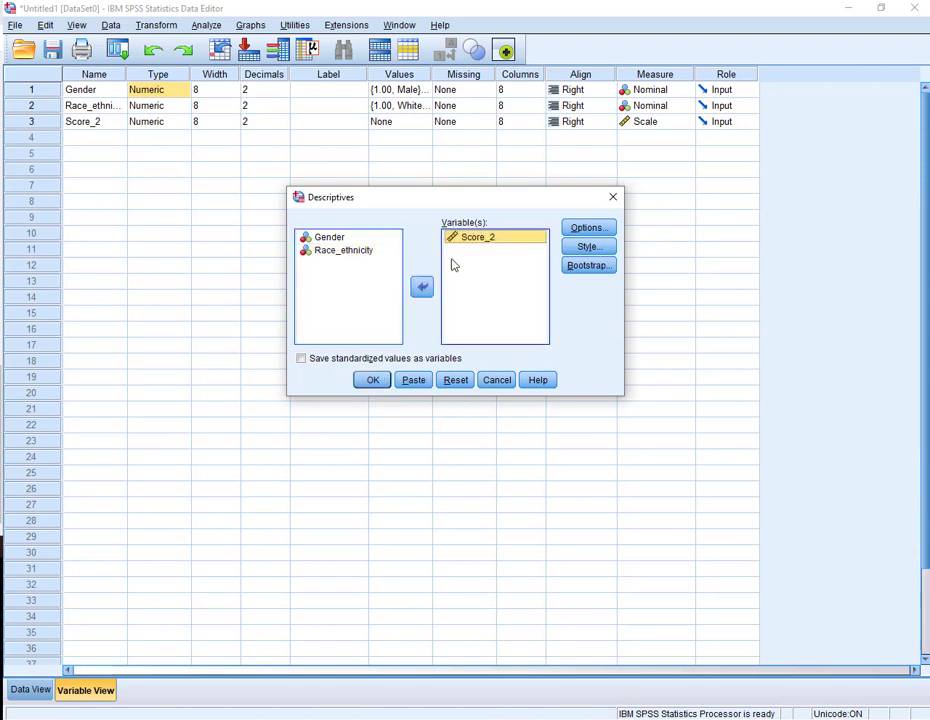
pyautogui.click(576, 233)
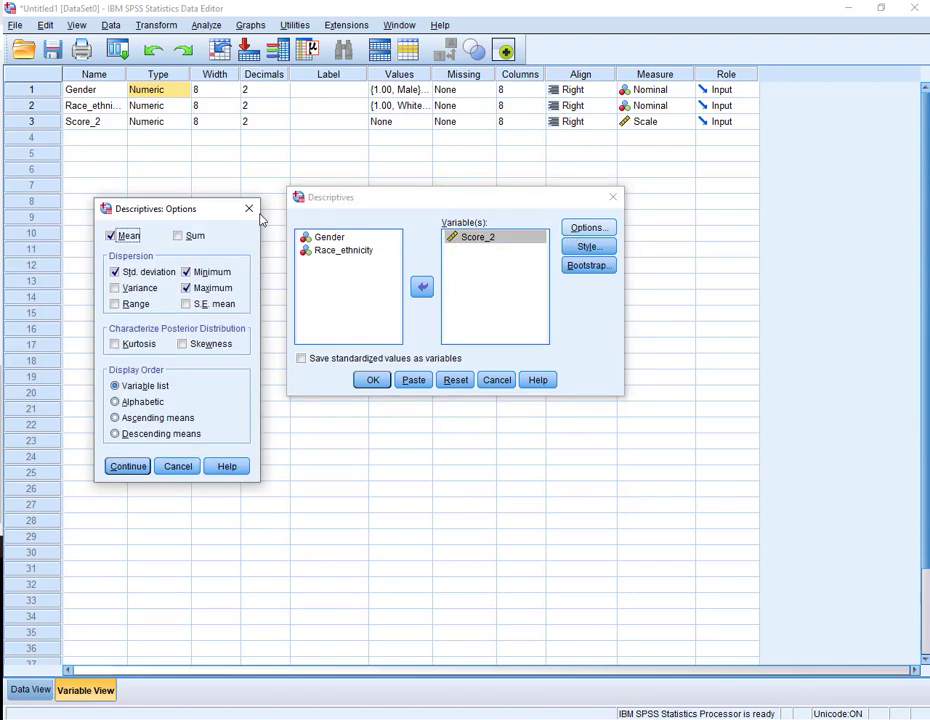
pyautogui.moveTo(168, 214); pyautogui.dragTo(450, 160)
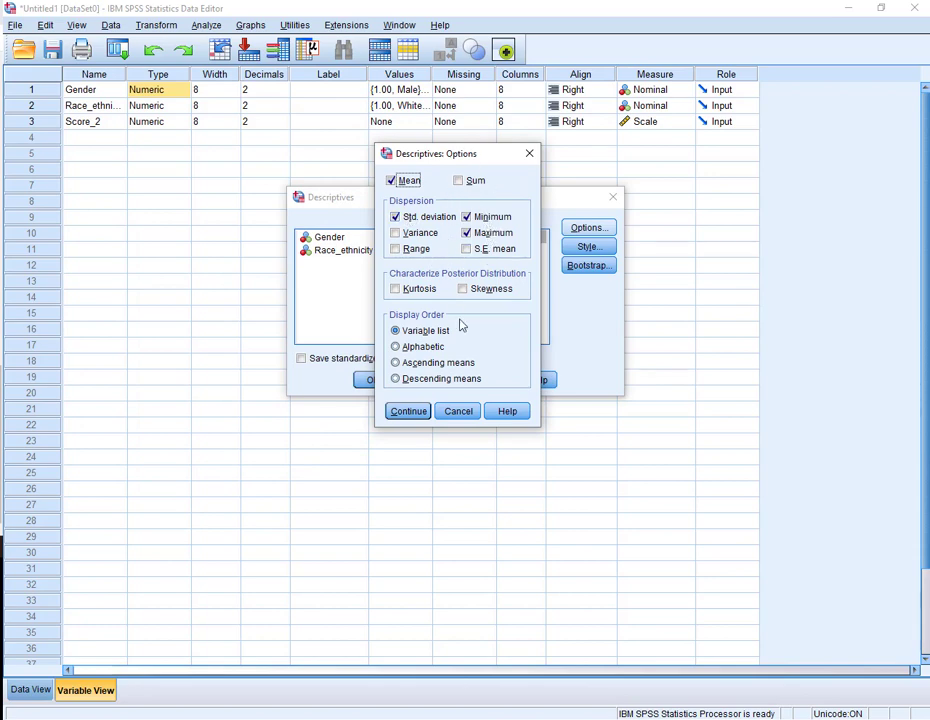
pyautogui.click(407, 411)
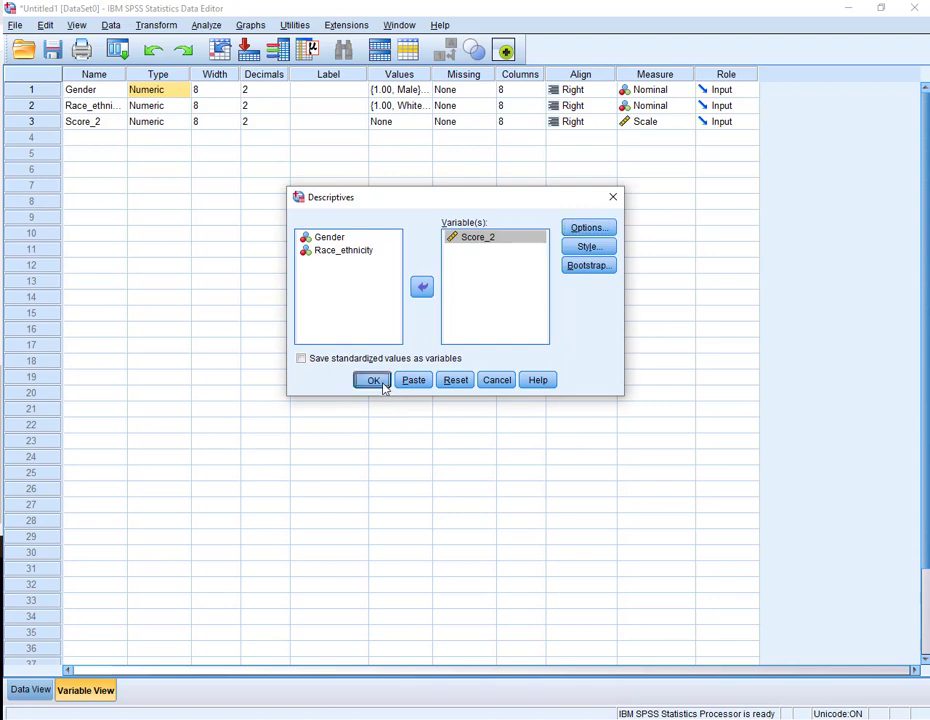
pyautogui.click(382, 386)
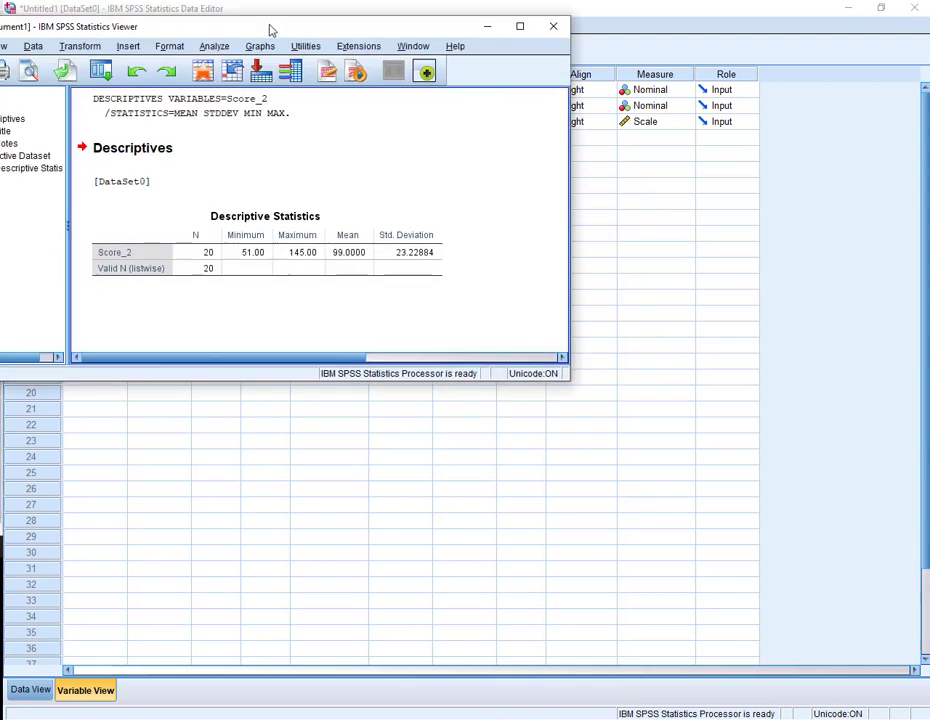
# - Move the output viewer window and maximize it
pyautogui.moveTo(270, 27); pyautogui.dragTo(509, 20)
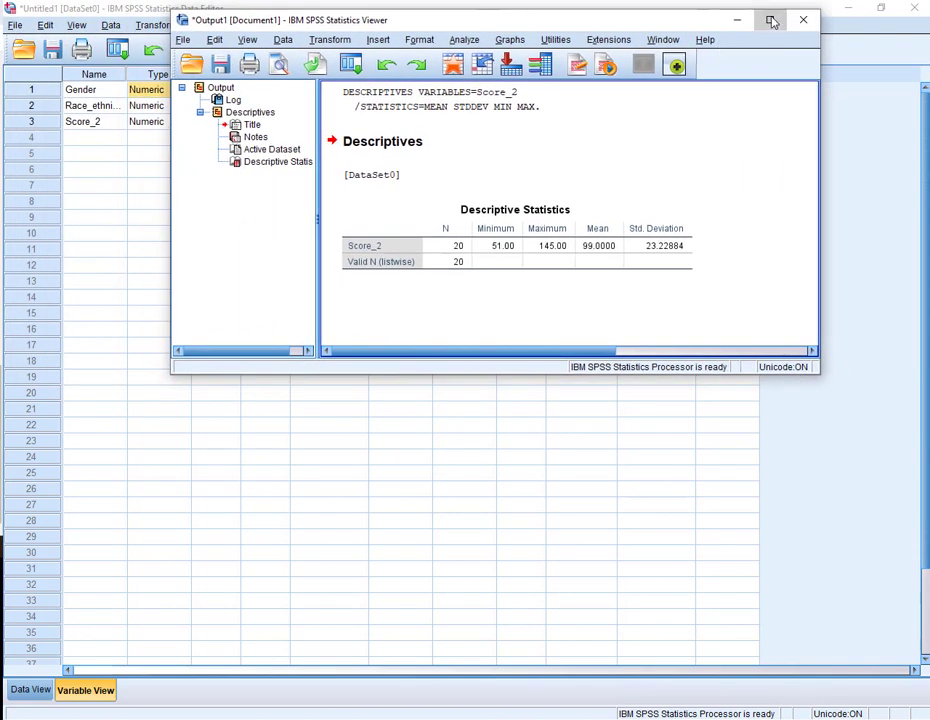
pyautogui.click(770, 19)
pyautogui.click(388, 224)
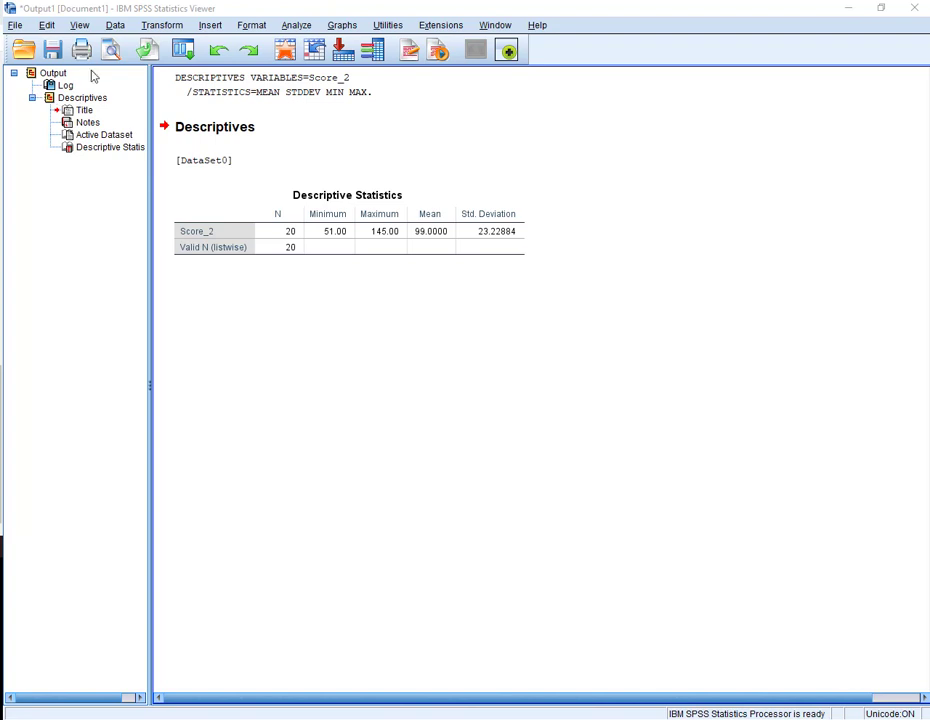
# - Open Frequencies for Score_2 and select the mean, standard deviation, minimum and maximum statistics
pyautogui.click(297, 25)
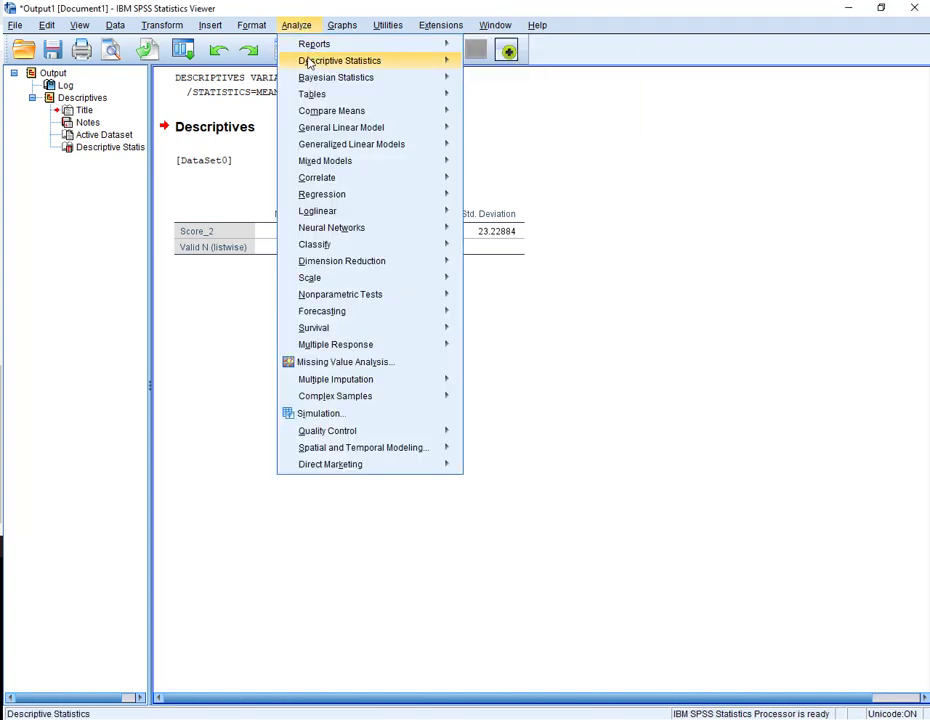
pyautogui.moveTo(409, 60)
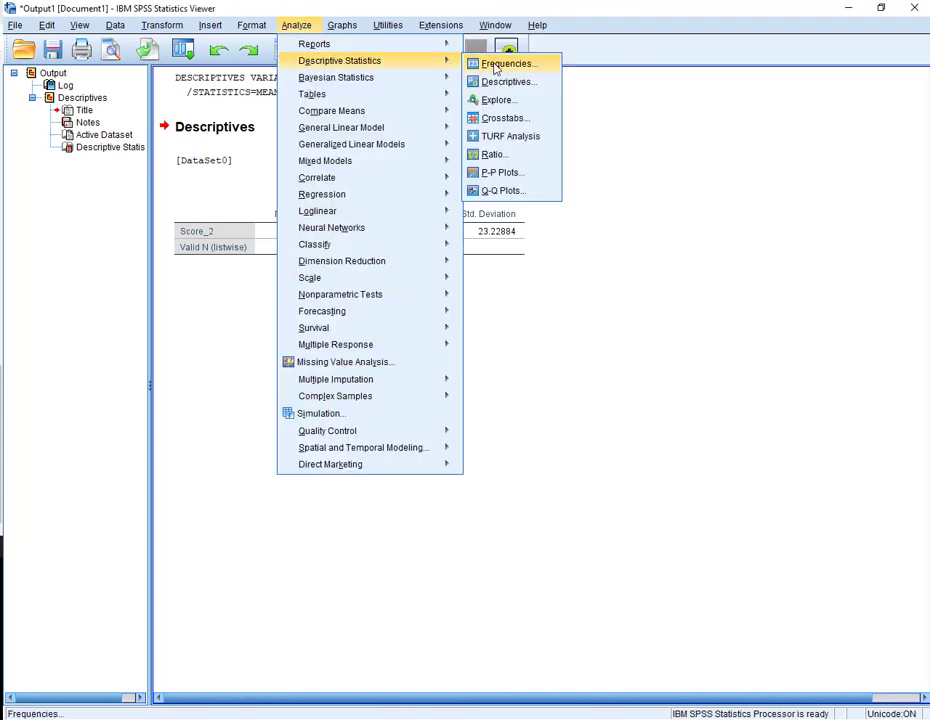
pyautogui.click(474, 63)
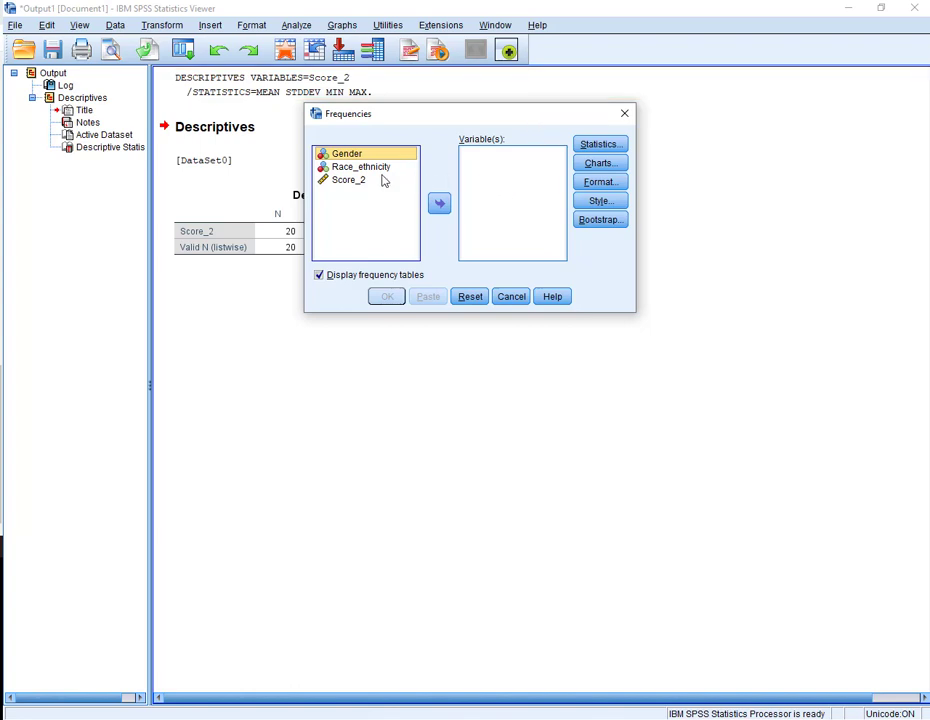
pyautogui.click(345, 179)
pyautogui.click(440, 203)
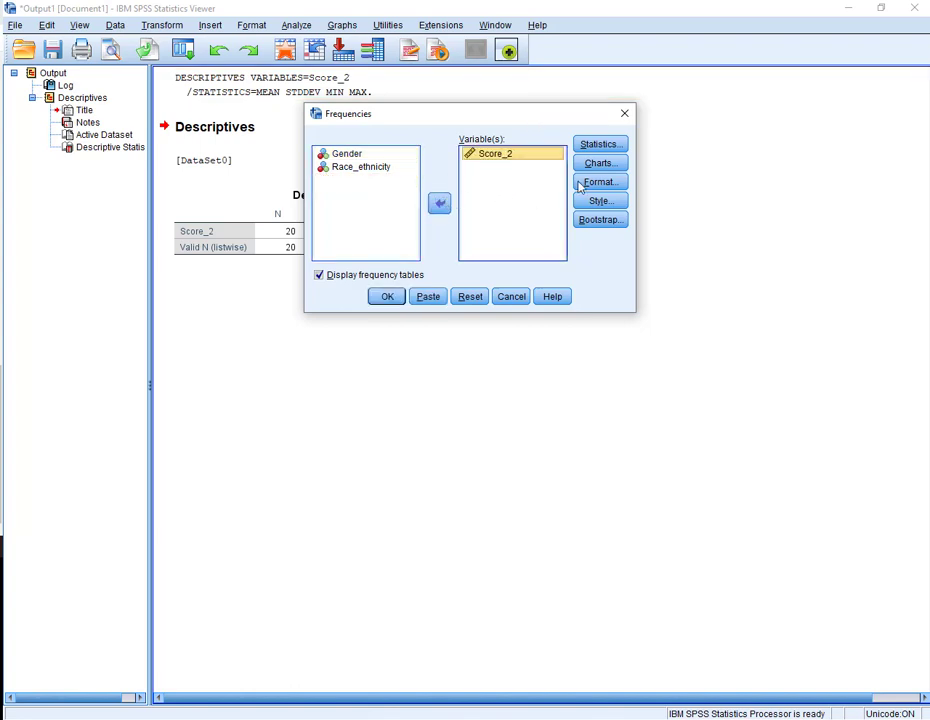
pyautogui.click(608, 145)
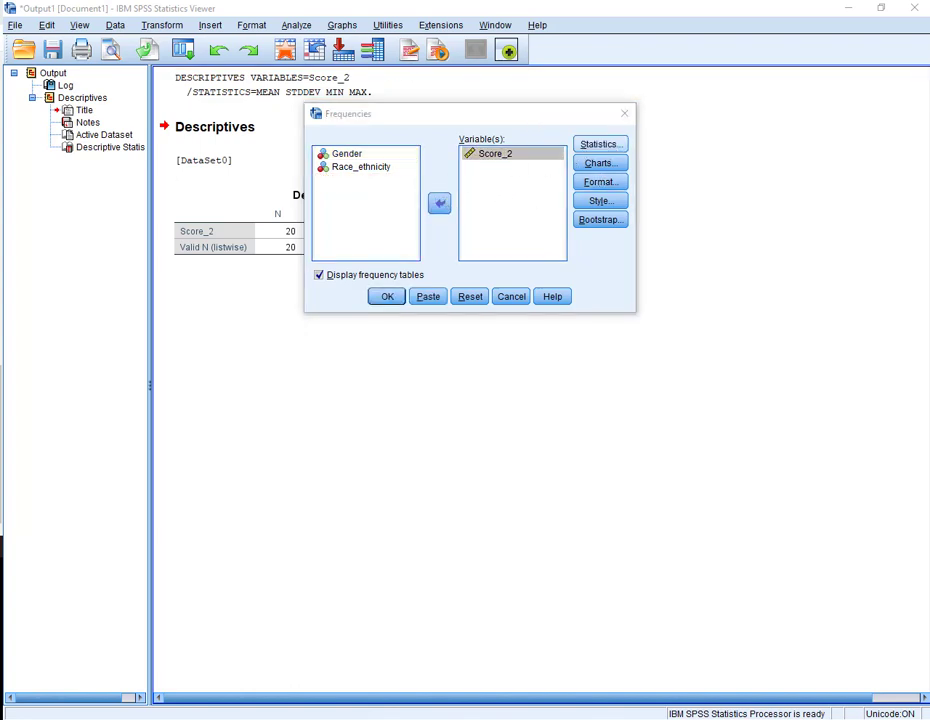
pyautogui.moveTo(525, 179); pyautogui.dragTo(486, 127)
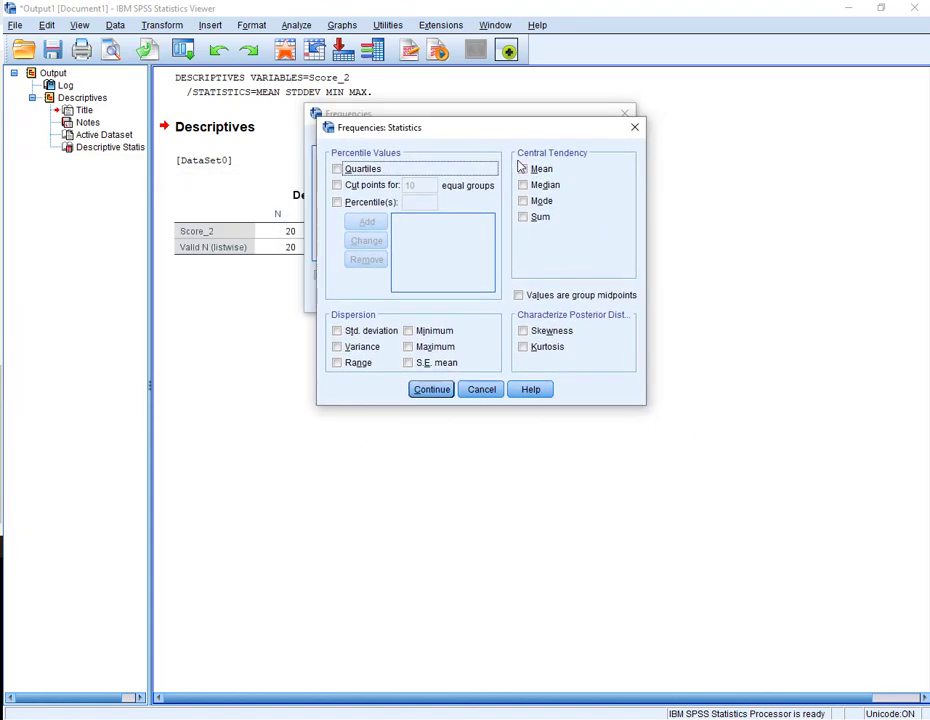
pyautogui.click(536, 171)
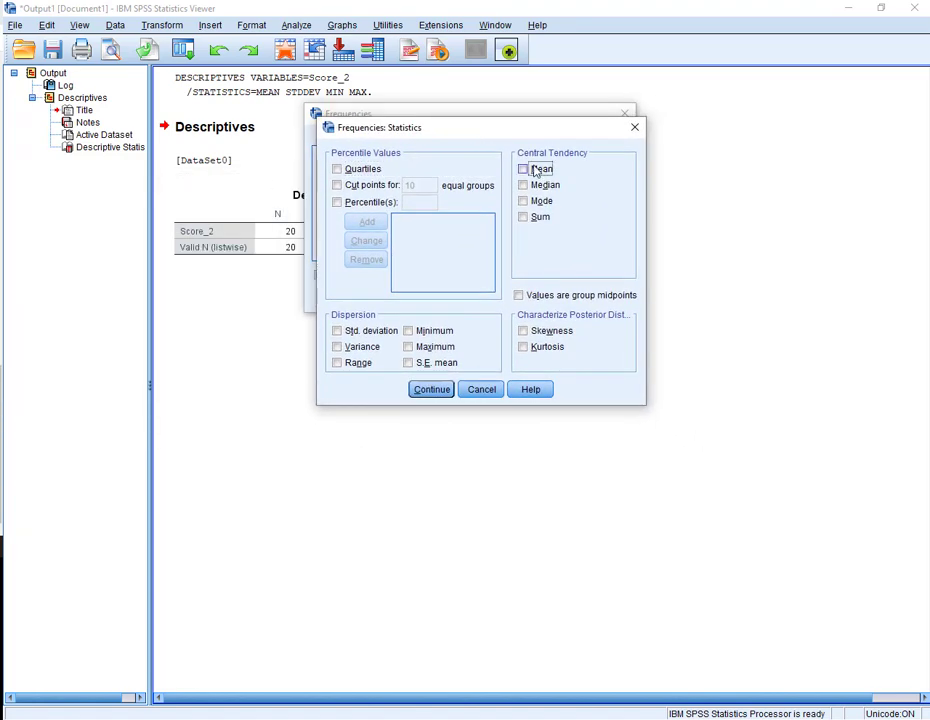
pyautogui.click(413, 338)
pyautogui.click(413, 347)
pyautogui.click(338, 330)
pyautogui.click(428, 389)
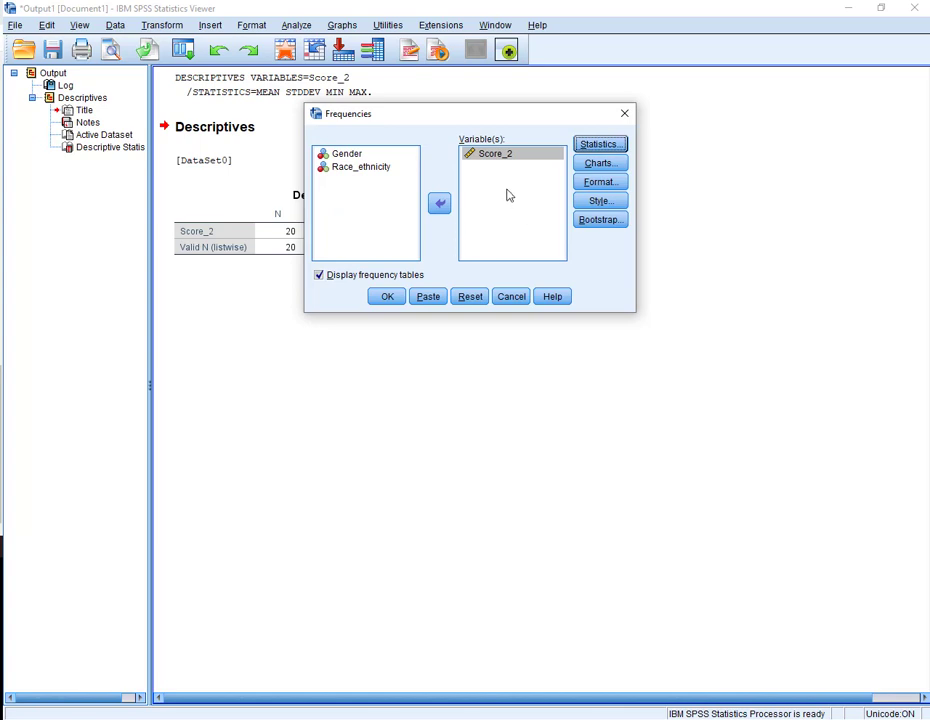
# - Add a histogram with a normal curve to the Frequencies charts and run the analysis
pyautogui.click(600, 163)
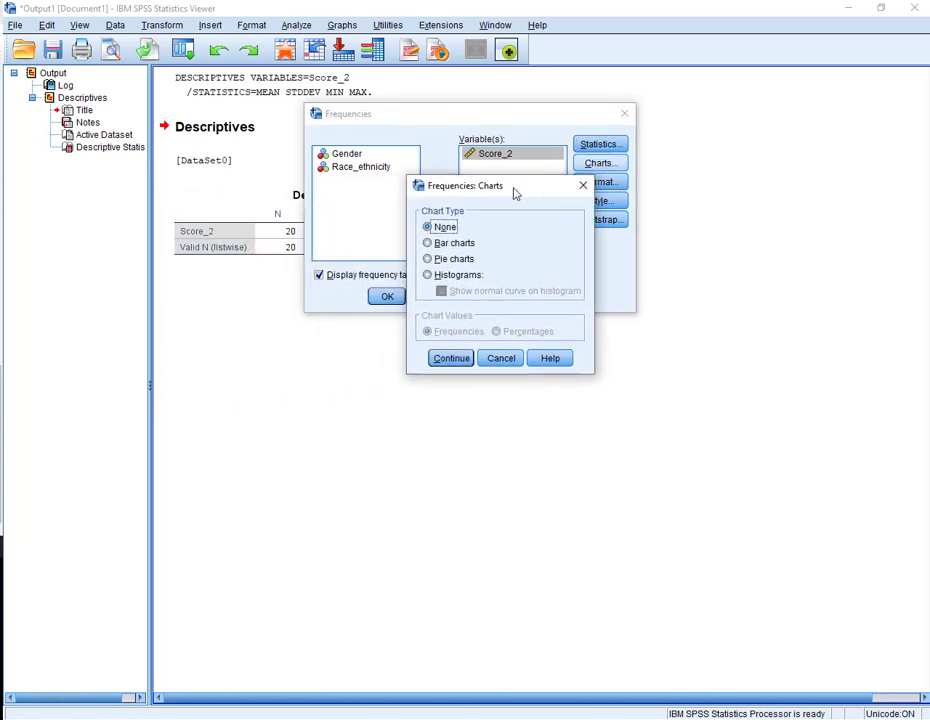
pyautogui.click(428, 276)
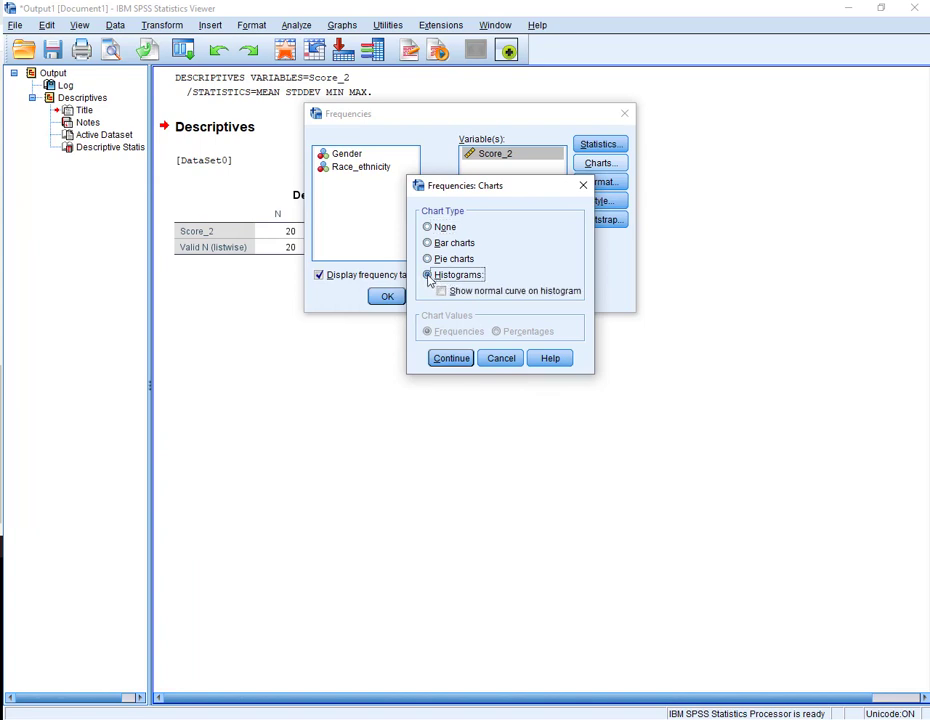
pyautogui.click(443, 292)
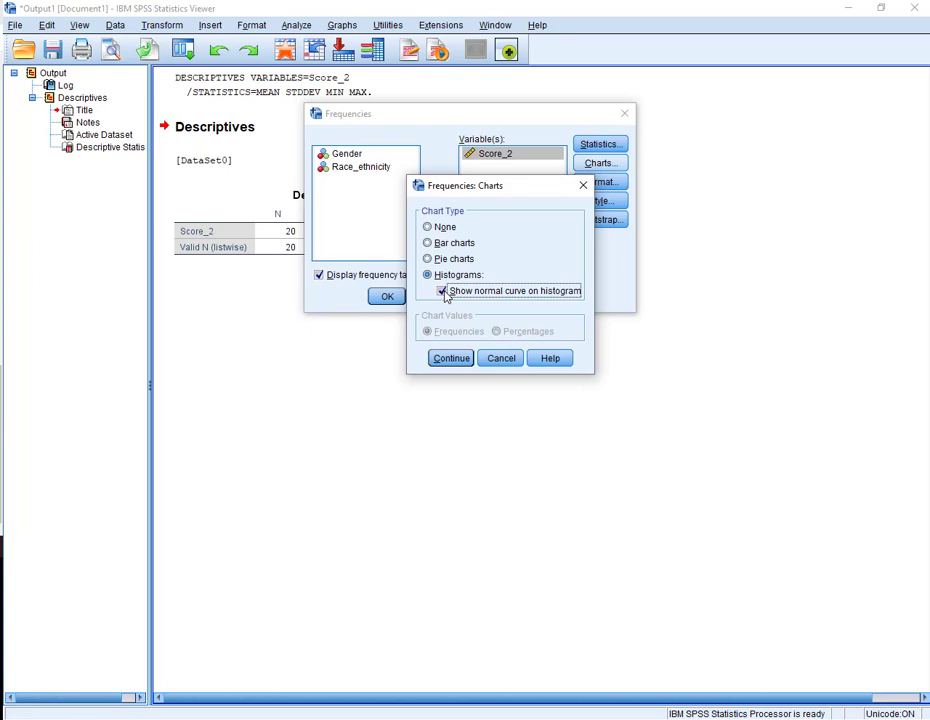
pyautogui.click(443, 292)
pyautogui.click(450, 359)
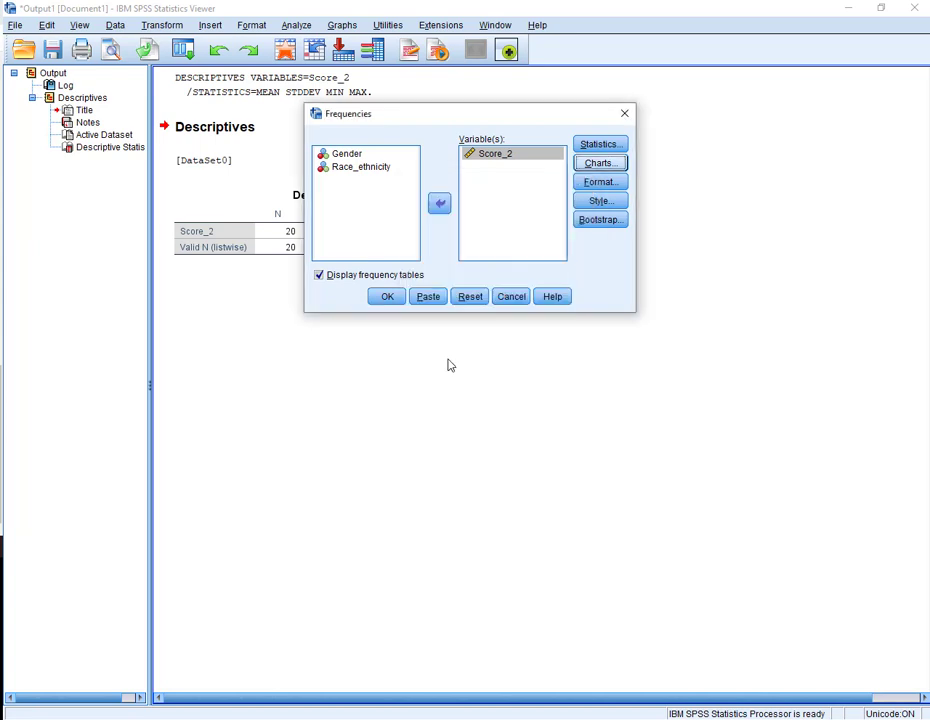
pyautogui.click(389, 298)
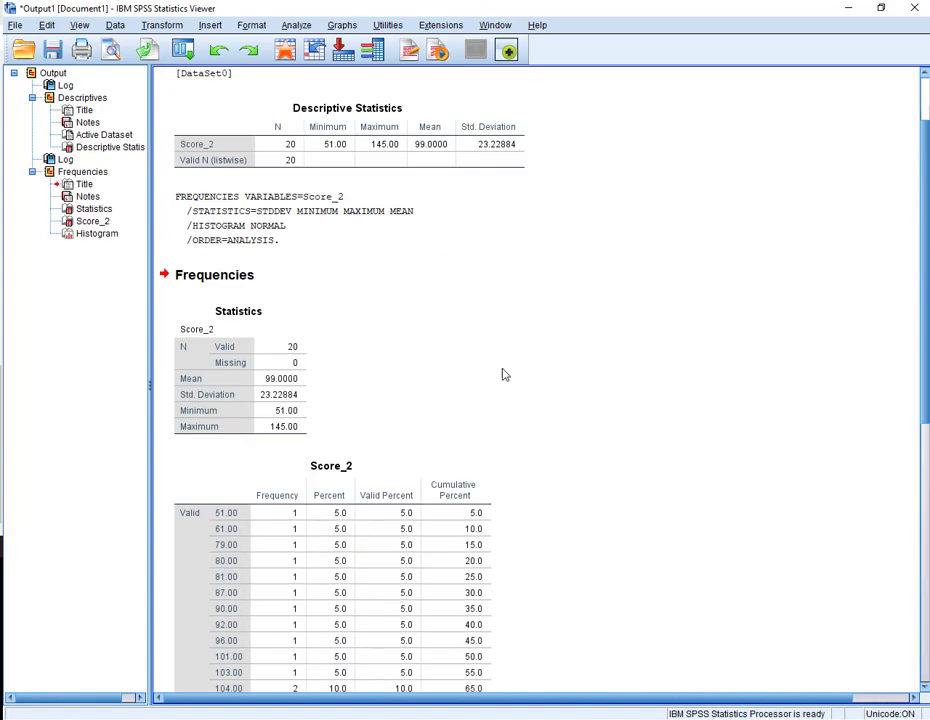
# - Review the frequency statistics, frequency table and histogram in the output
pyautogui.click(255, 390)
pyautogui.click(180, 142)
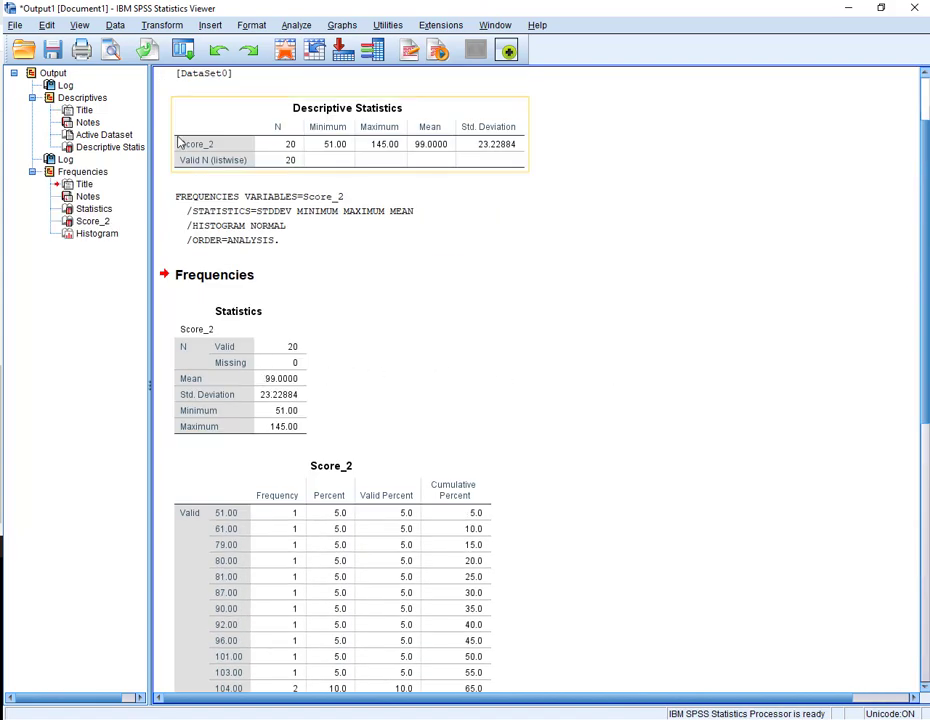
pyautogui.click(536, 141)
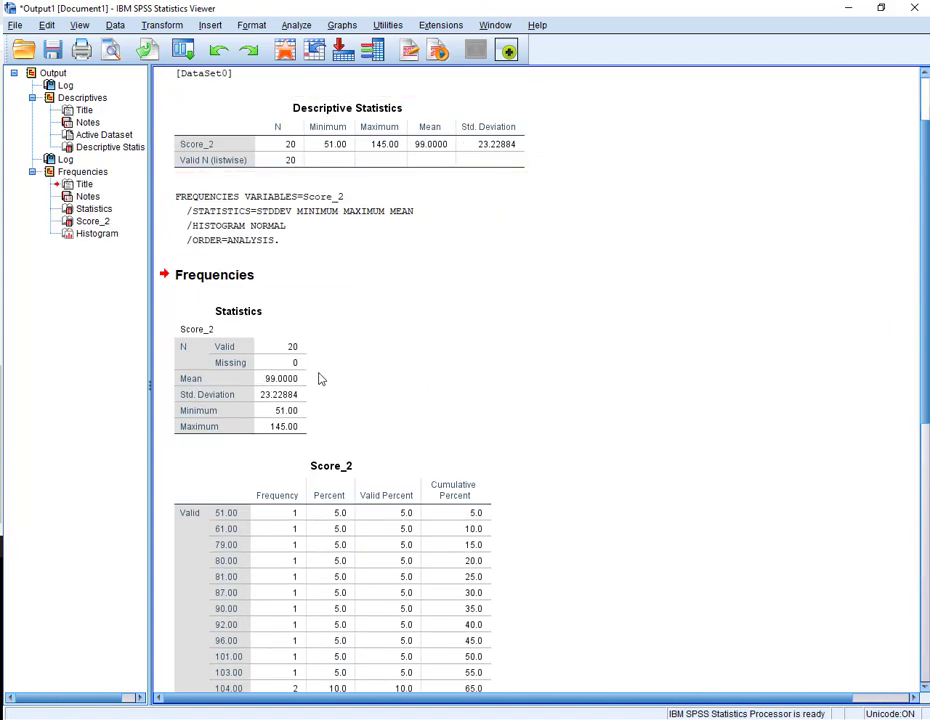
pyautogui.click(293, 398)
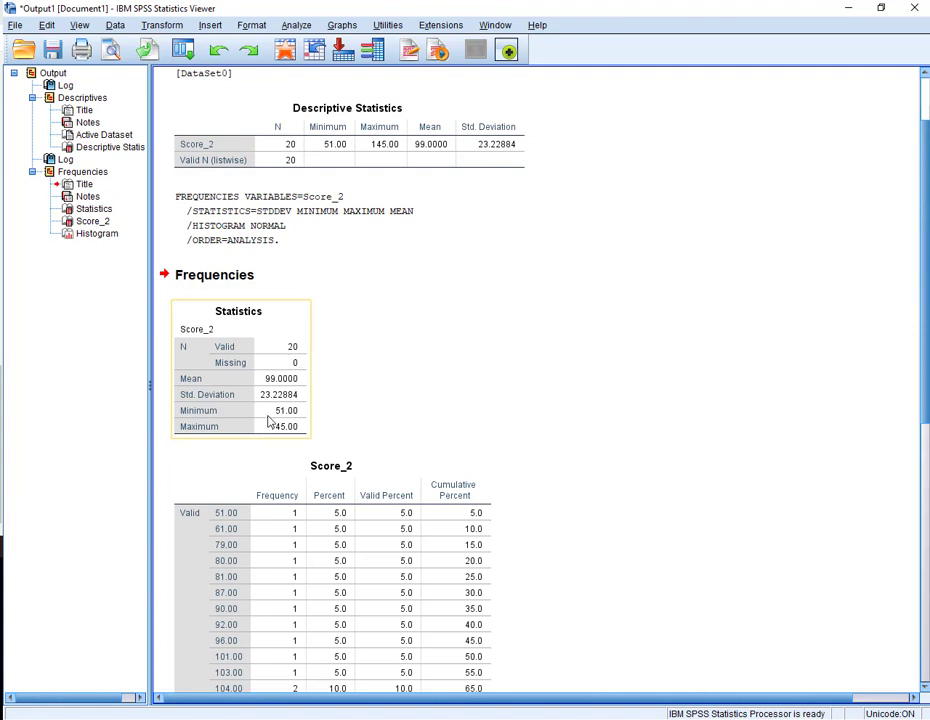
pyautogui.scroll(-1, 276, 390)
pyautogui.scroll(-1, 276, 390)
pyautogui.click(284, 394)
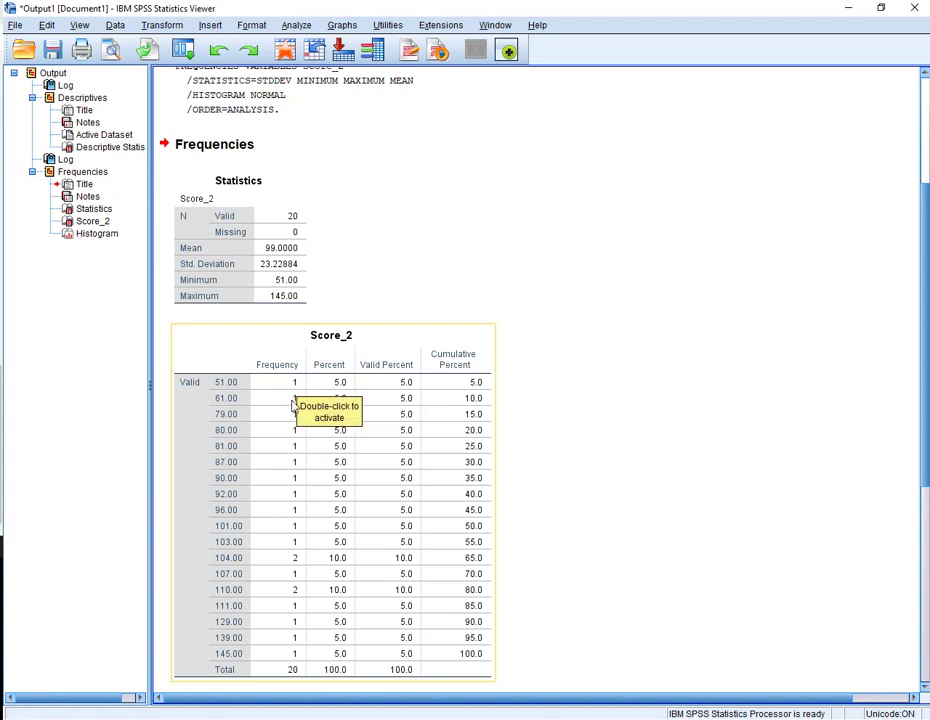
pyautogui.scroll(-3, 605, 398)
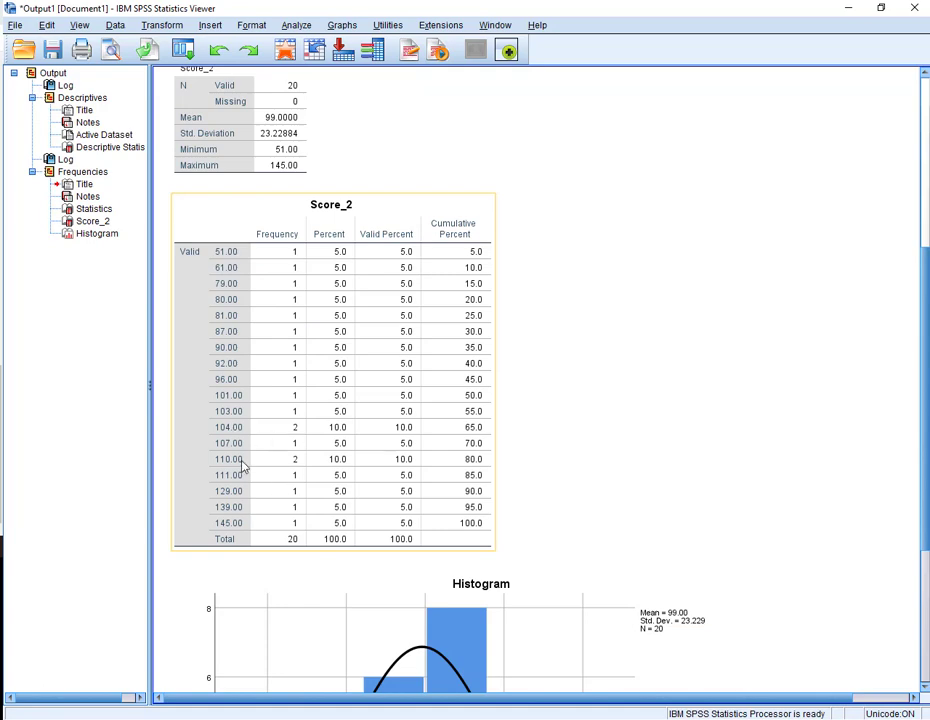
pyautogui.scroll(-3, 645, 352)
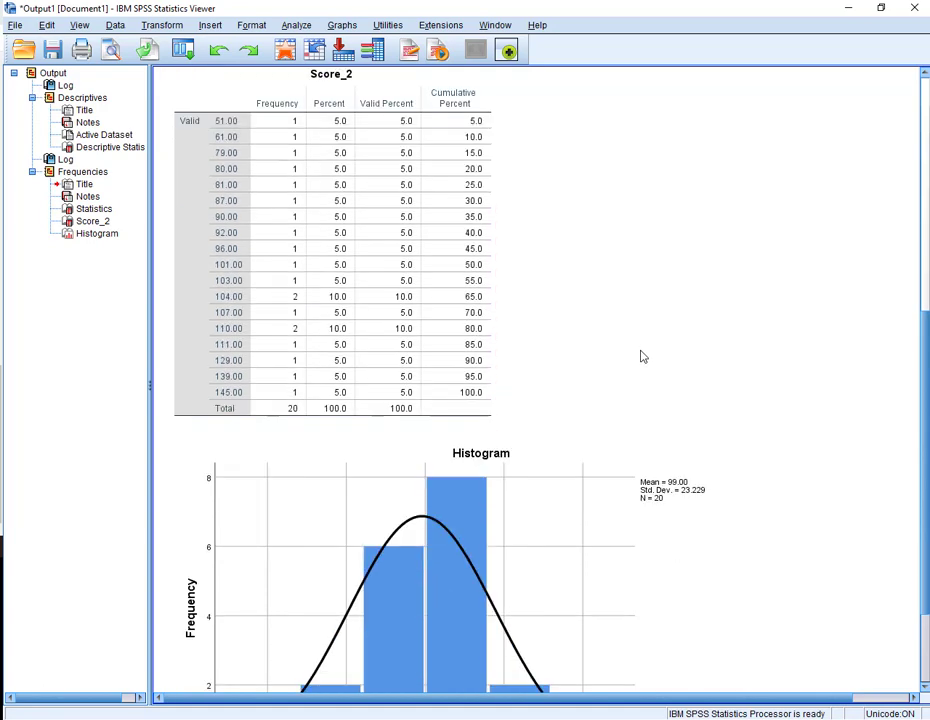
pyautogui.scroll(-3, 643, 357)
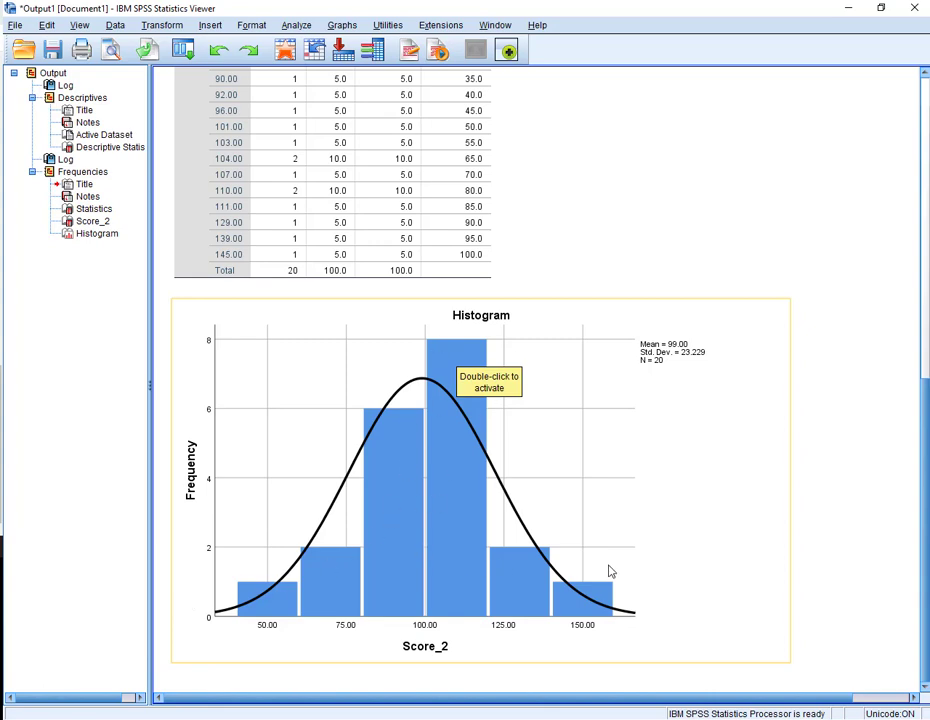
pyautogui.scroll(5, 418, 540)
pyautogui.scroll(5, 415, 535)
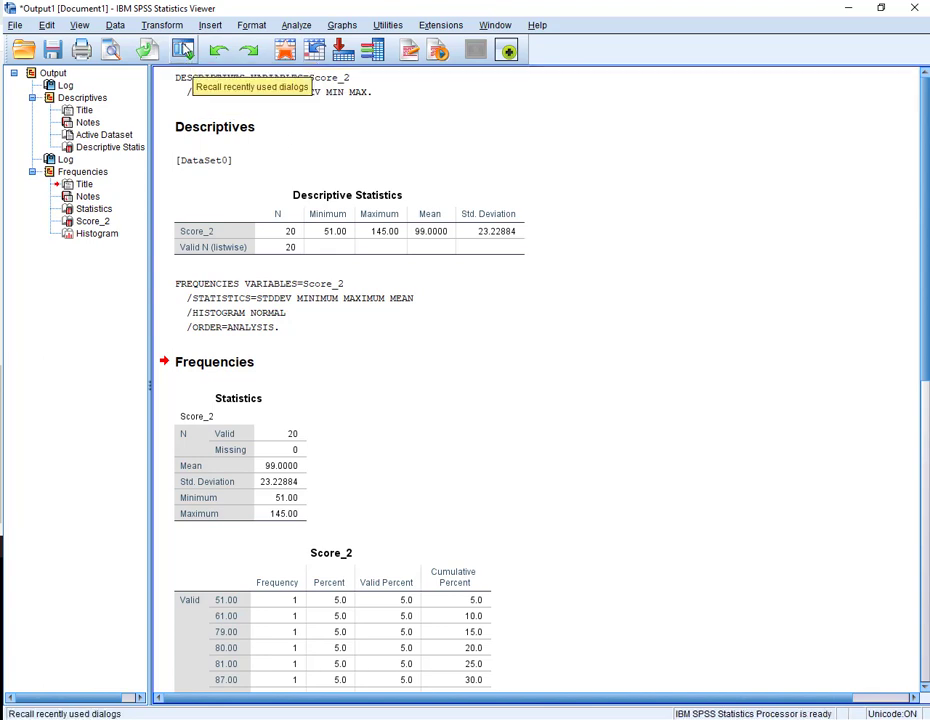
# - Rerun Frequencies on Score_2 with a histogram but without the normal curve
pyautogui.click(182, 50)
pyautogui.click(158, 77)
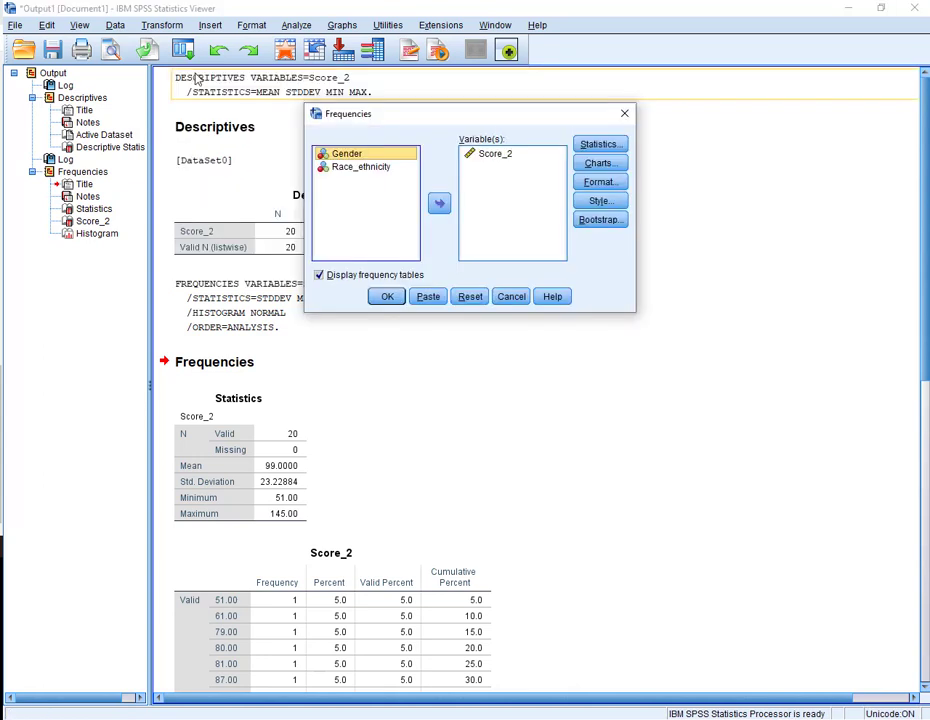
pyautogui.click(598, 163)
pyautogui.click(468, 292)
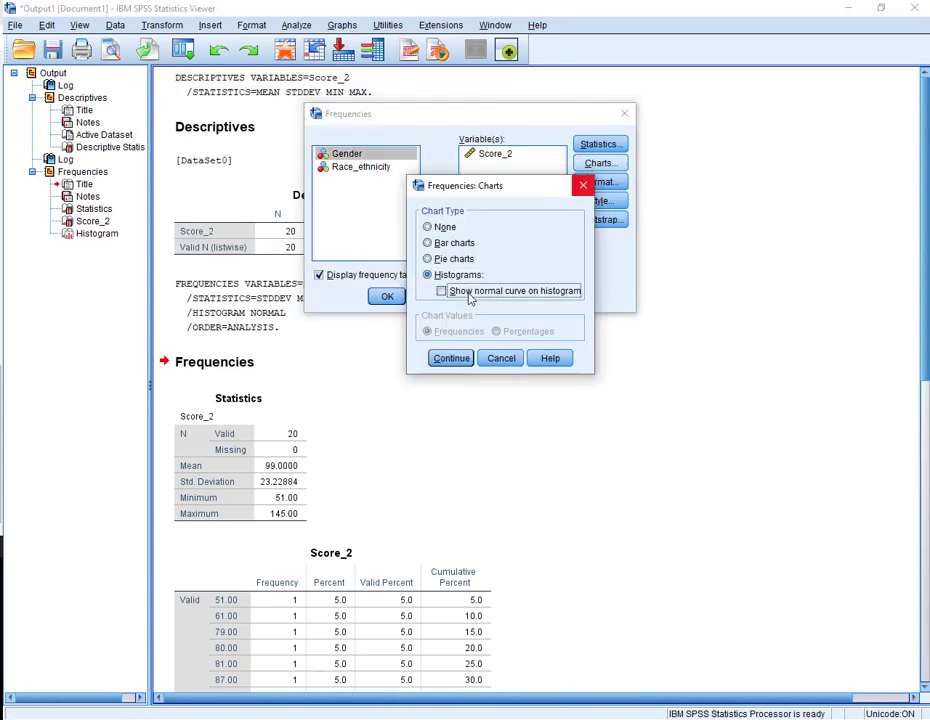
pyautogui.click(462, 358)
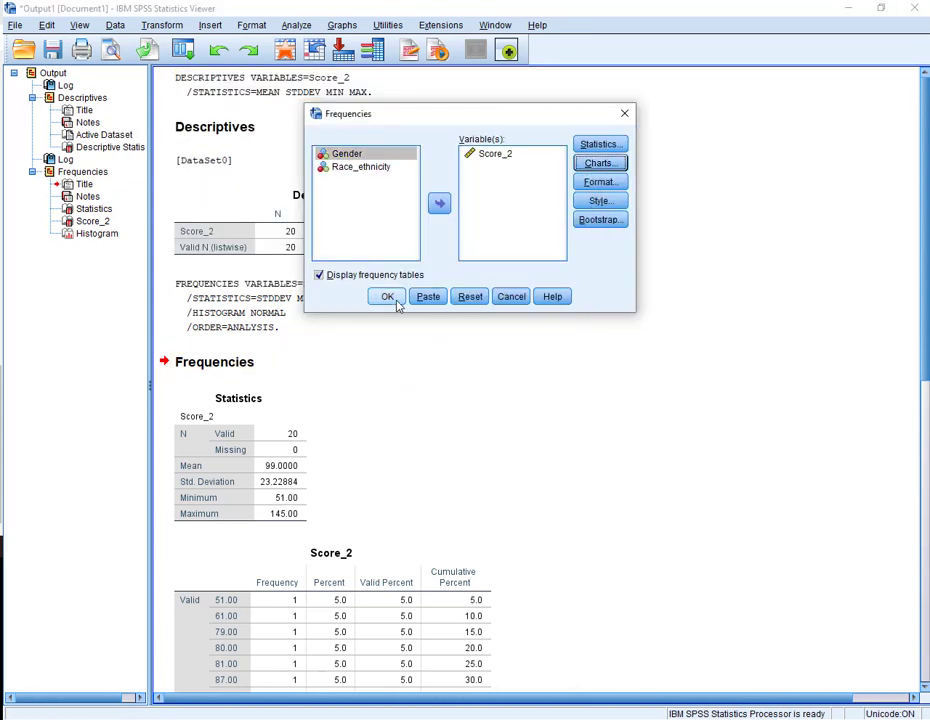
pyautogui.click(393, 299)
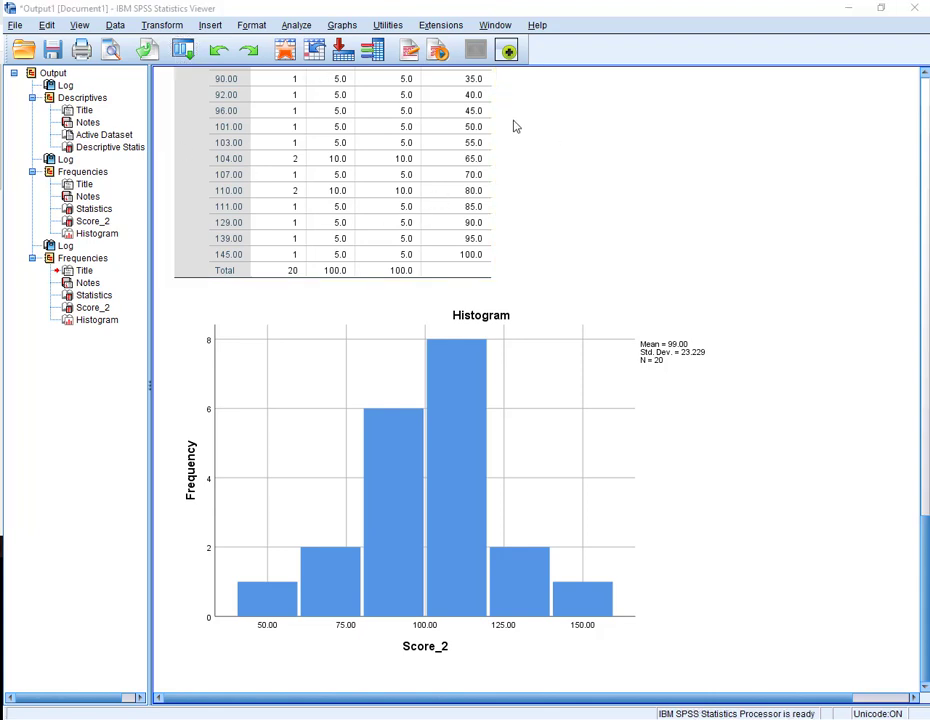
# - Build a simple boxplot of Score_2 by Gender in Chart Builder
pyautogui.click(341, 25)
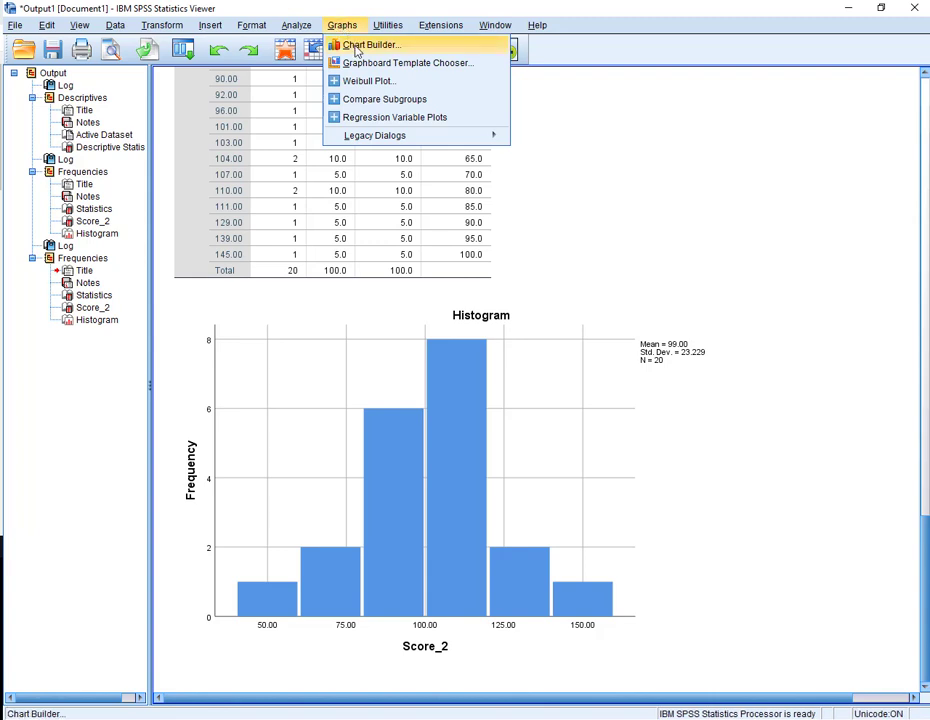
pyautogui.moveTo(372, 138)
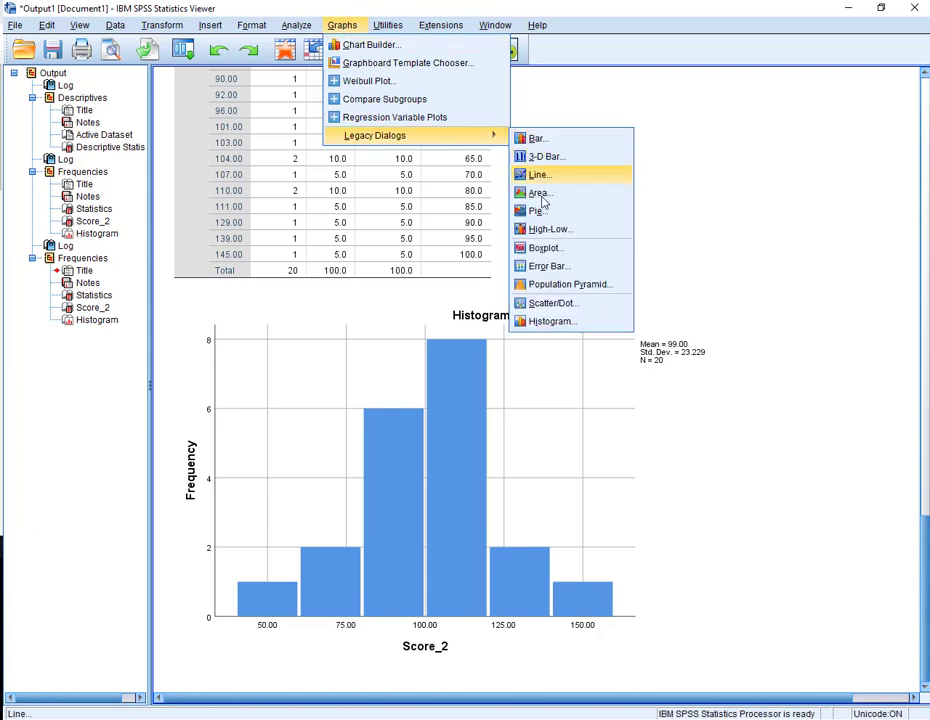
pyautogui.click(408, 50)
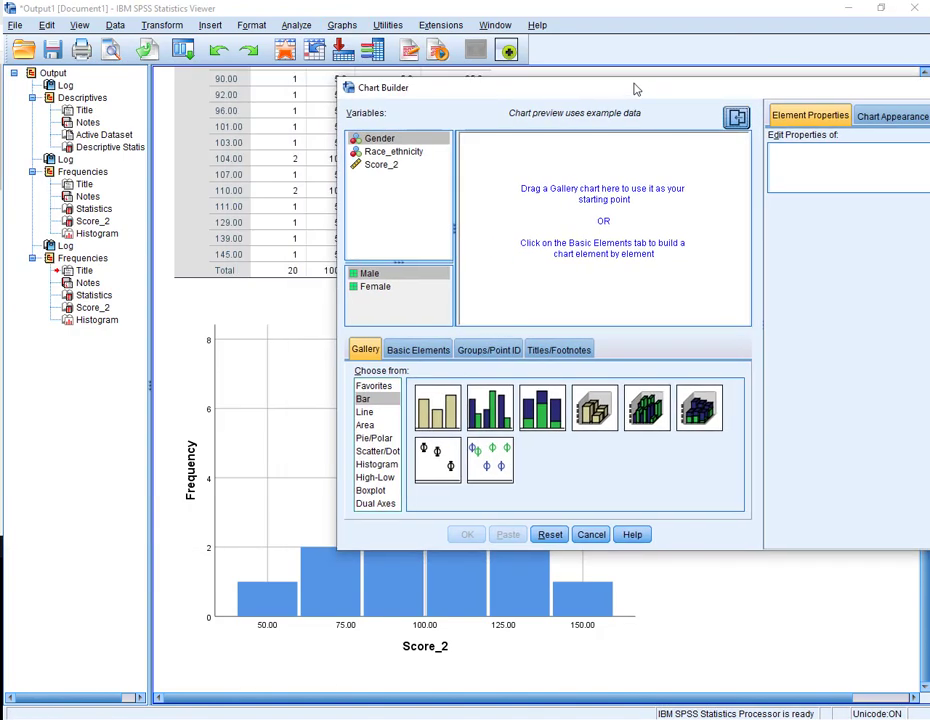
pyautogui.moveTo(635, 87); pyautogui.dragTo(428, 68)
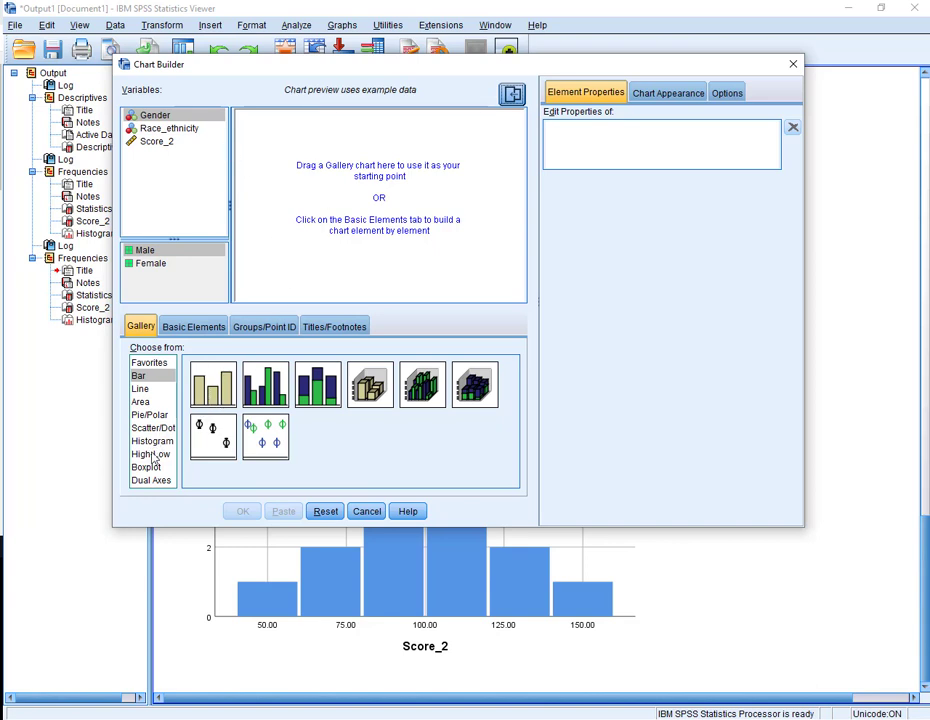
pyautogui.click(150, 467)
pyautogui.moveTo(210, 390); pyautogui.dragTo(350, 208)
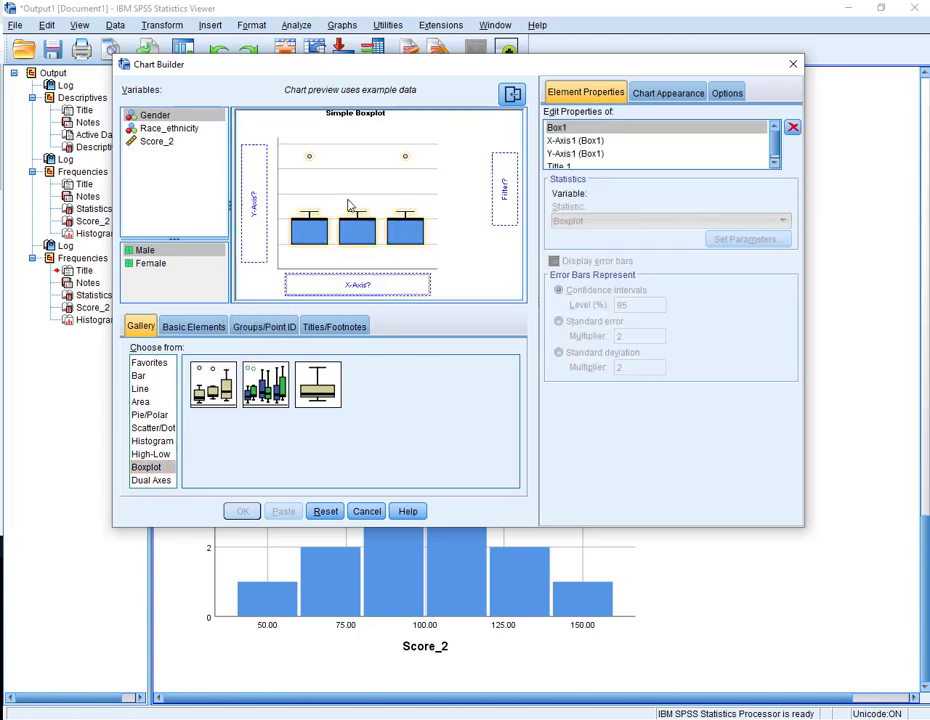
pyautogui.moveTo(160, 142); pyautogui.dragTo(254, 190)
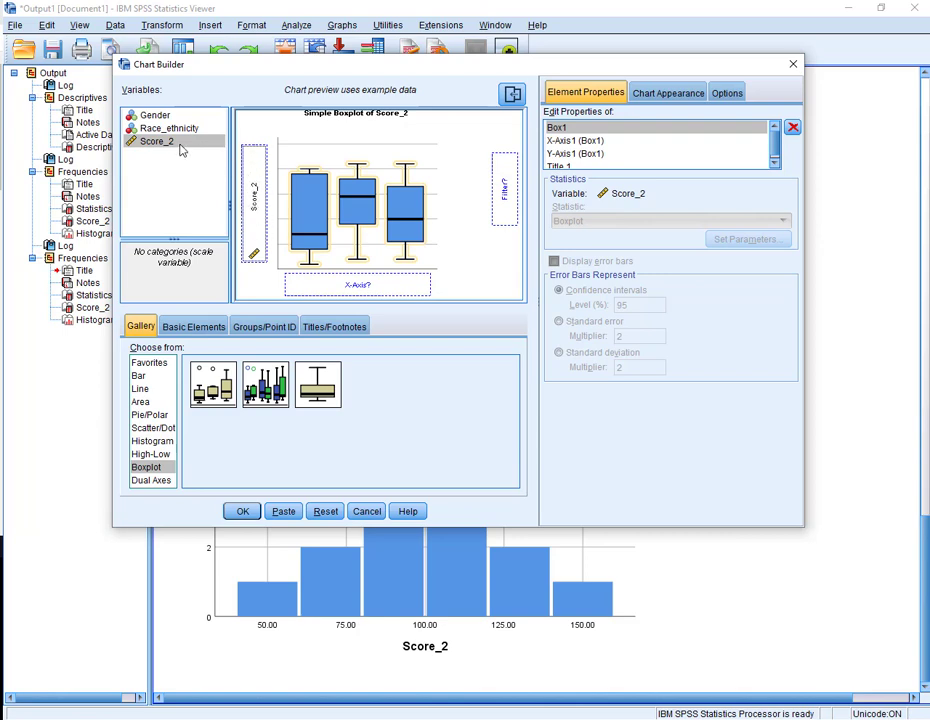
pyautogui.click(157, 120)
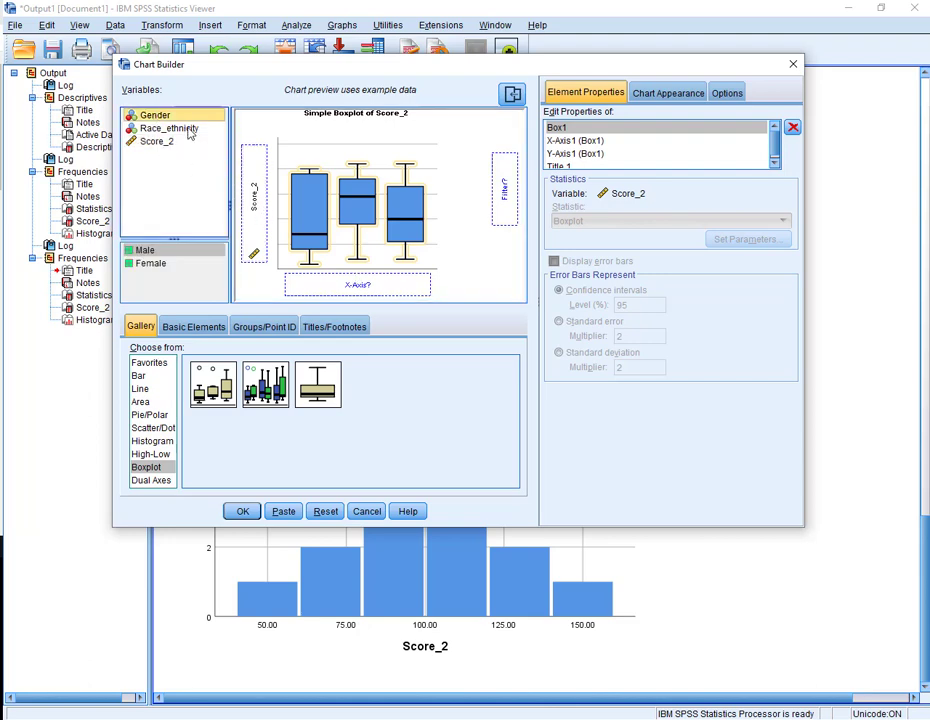
pyautogui.moveTo(168, 120); pyautogui.dragTo(335, 285)
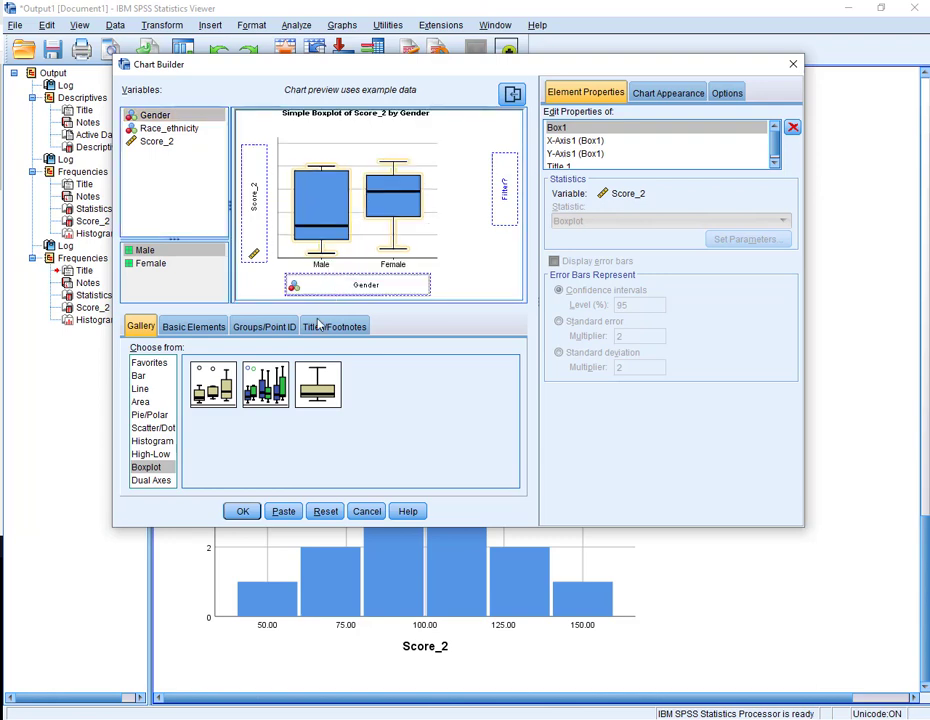
pyautogui.click(243, 511)
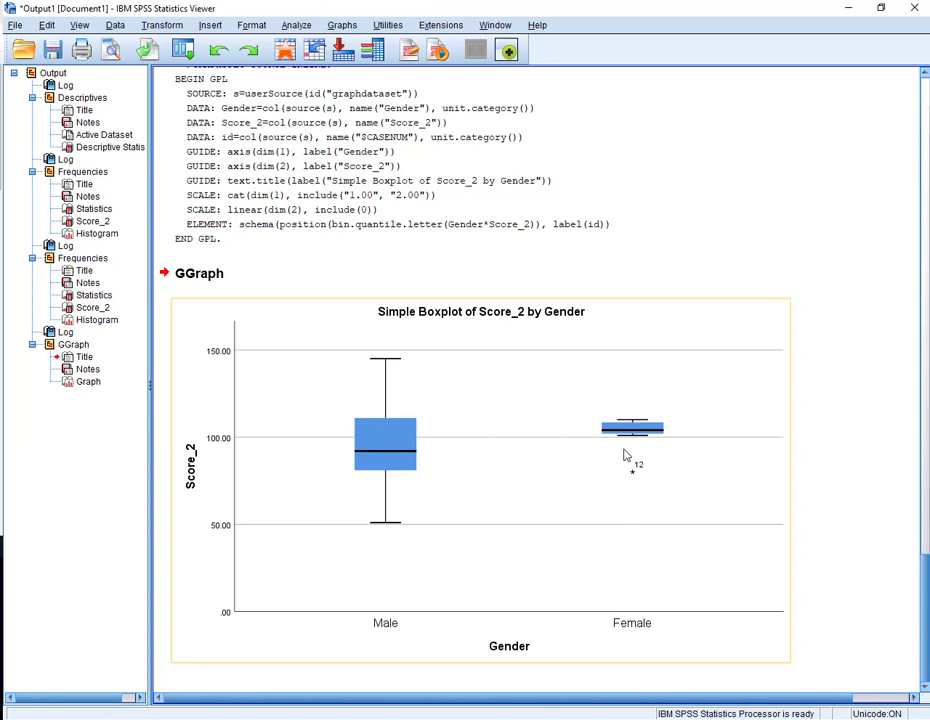
# - Rebuild the simple boxplot in Chart Builder with Race_ethnicity on the x-axis instead of Gender and run it
pyautogui.click(182, 49)
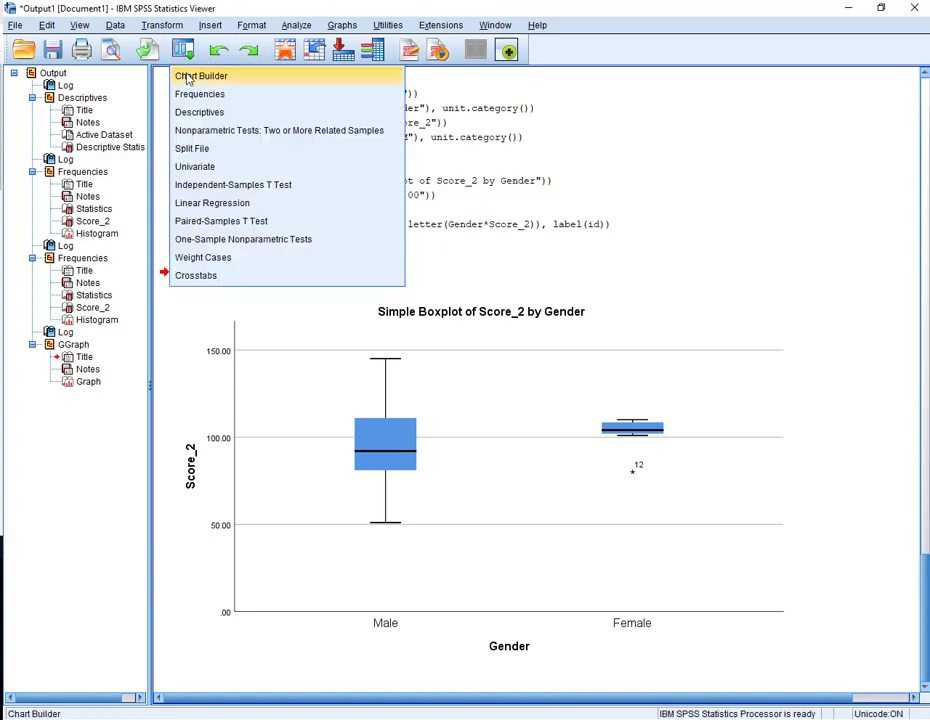
pyautogui.click(184, 76)
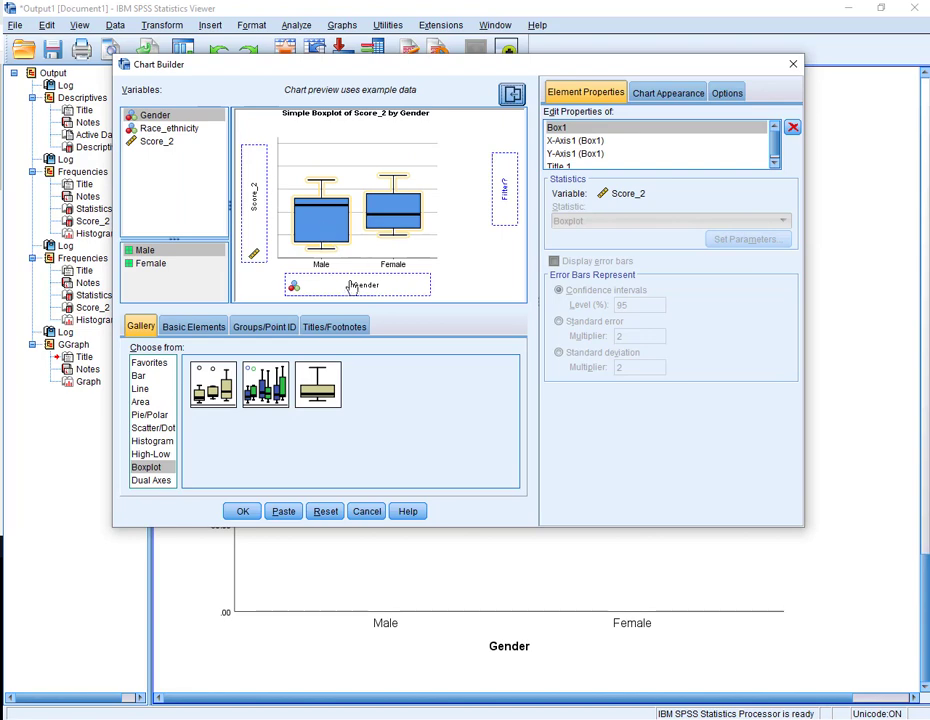
pyautogui.moveTo(155, 115); pyautogui.dragTo(329, 292)
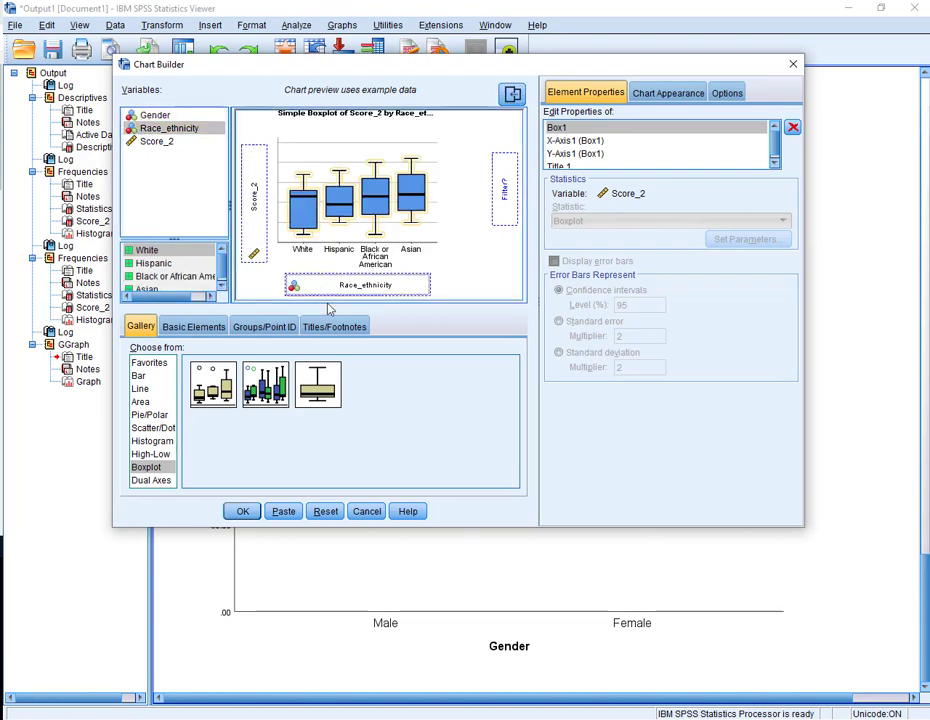
pyautogui.click(242, 511)
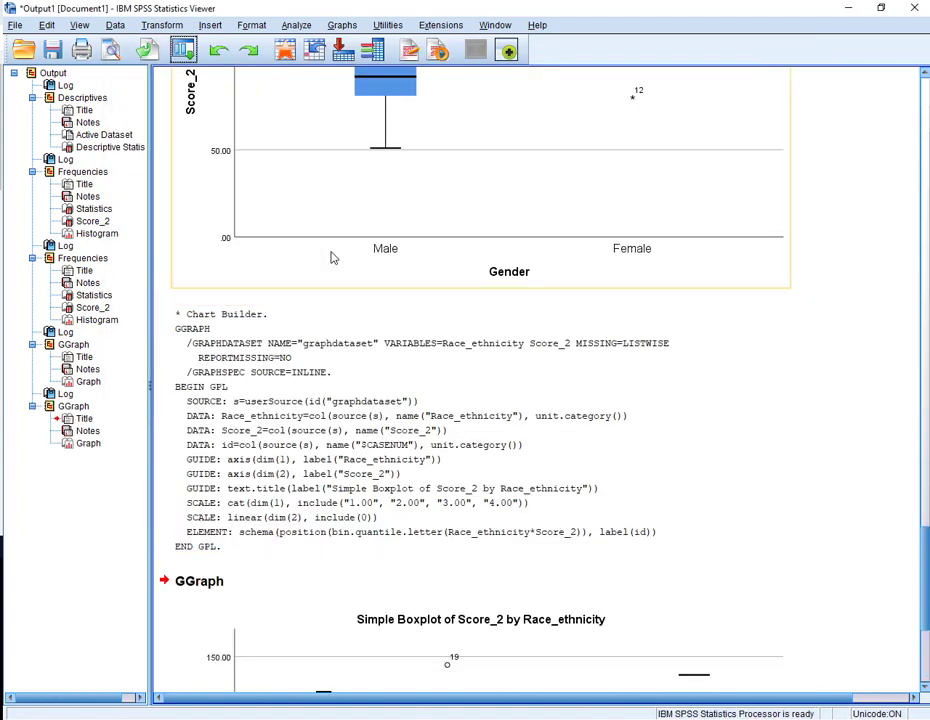
pyautogui.scroll(-5, 335, 260)
pyautogui.click(433, 517)
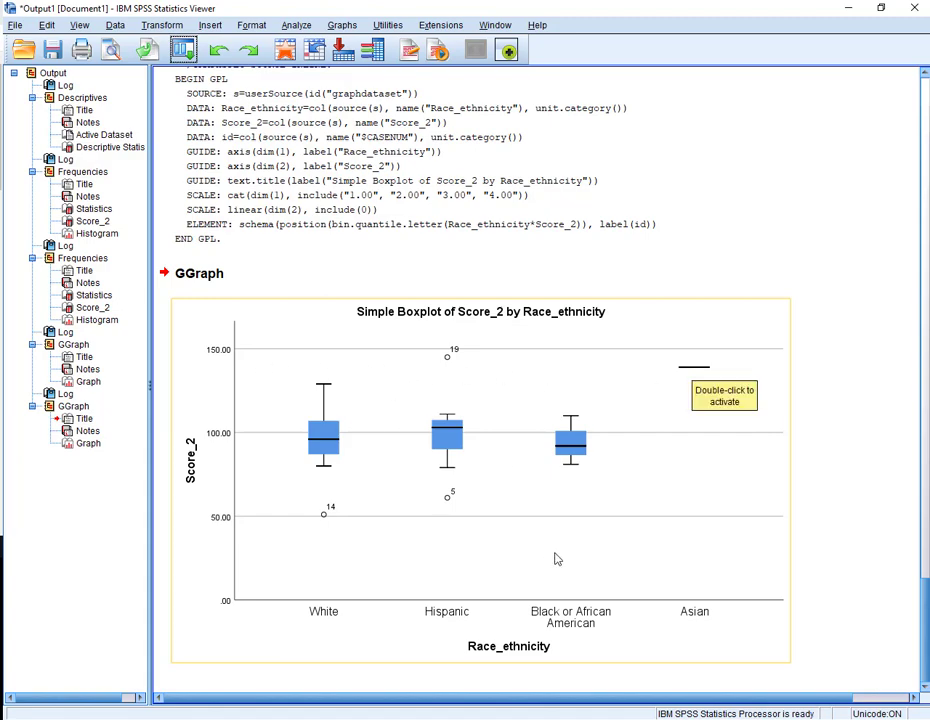
# - Copy the Score_2 histogram from the second Frequencies output
pyautogui.scroll(5, 835, 501)
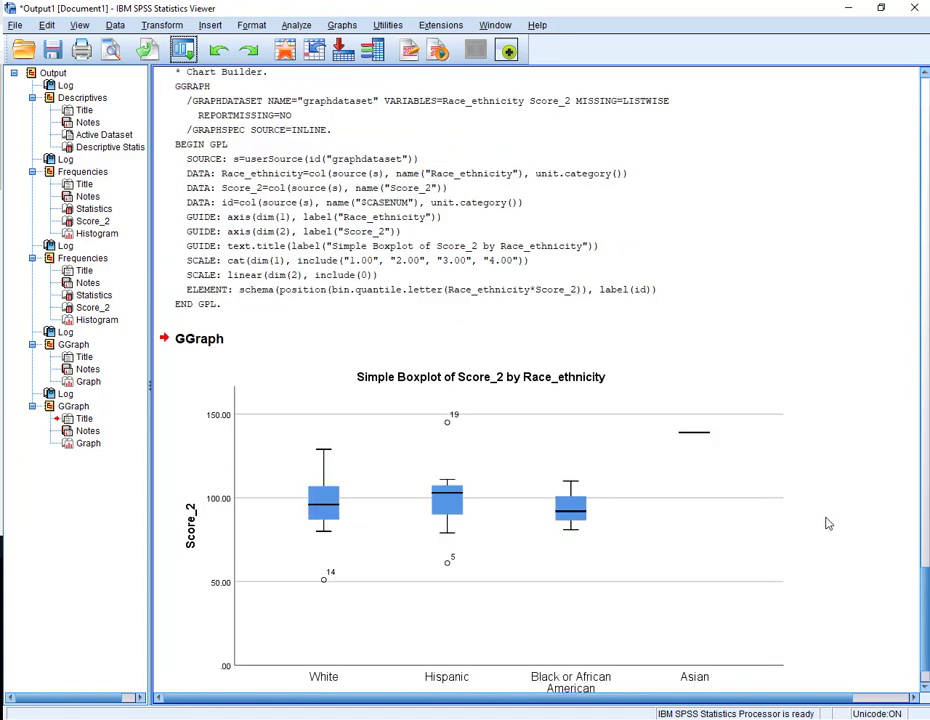
pyautogui.scroll(10, 823, 526)
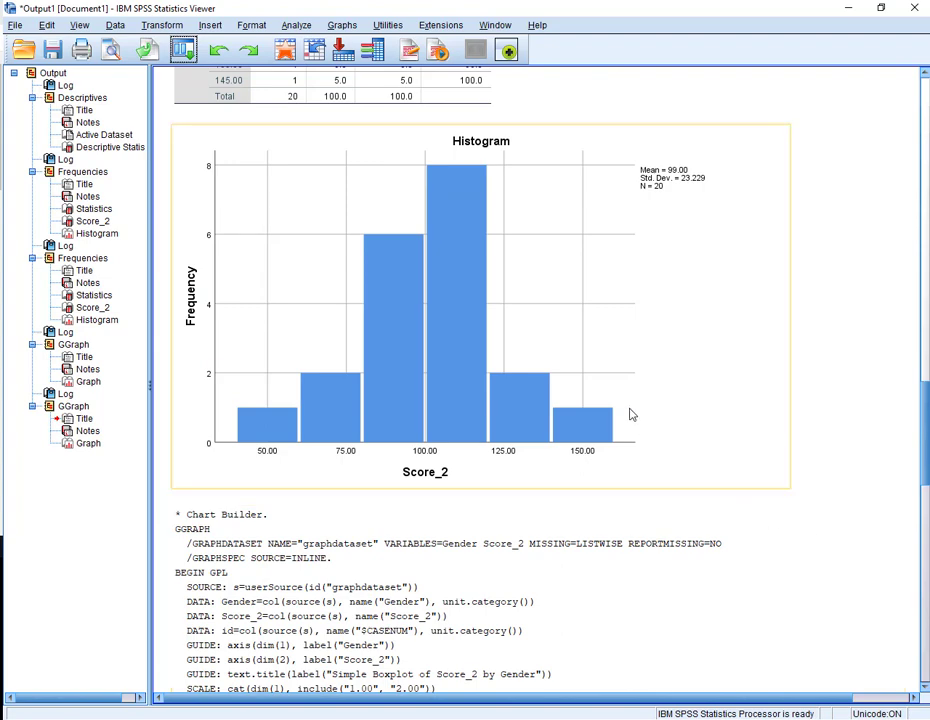
pyautogui.scroll(3, 500, 410)
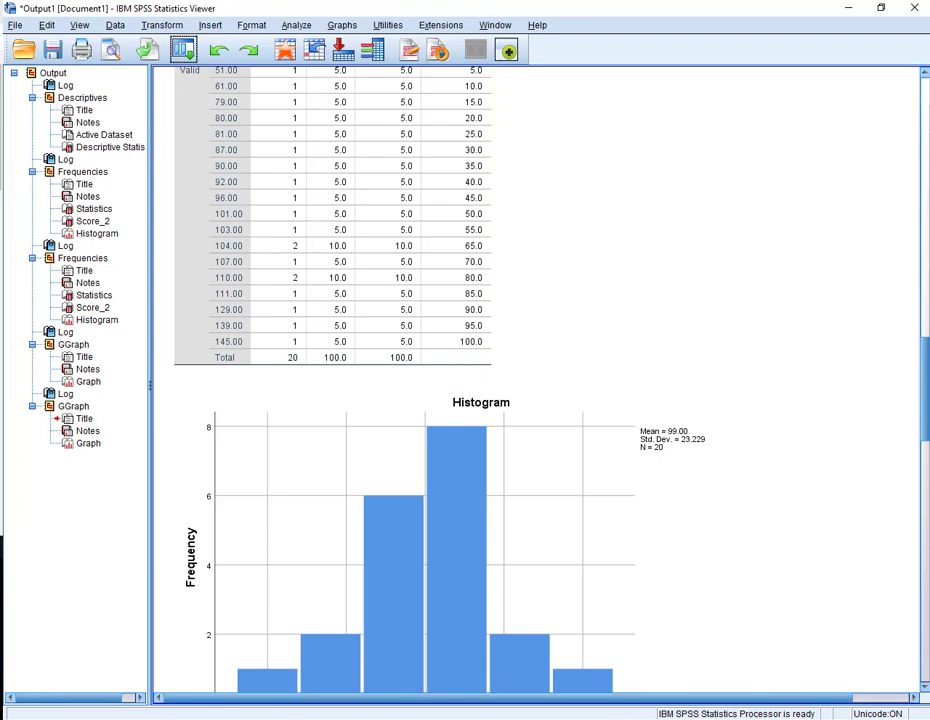
pyautogui.click(97, 319)
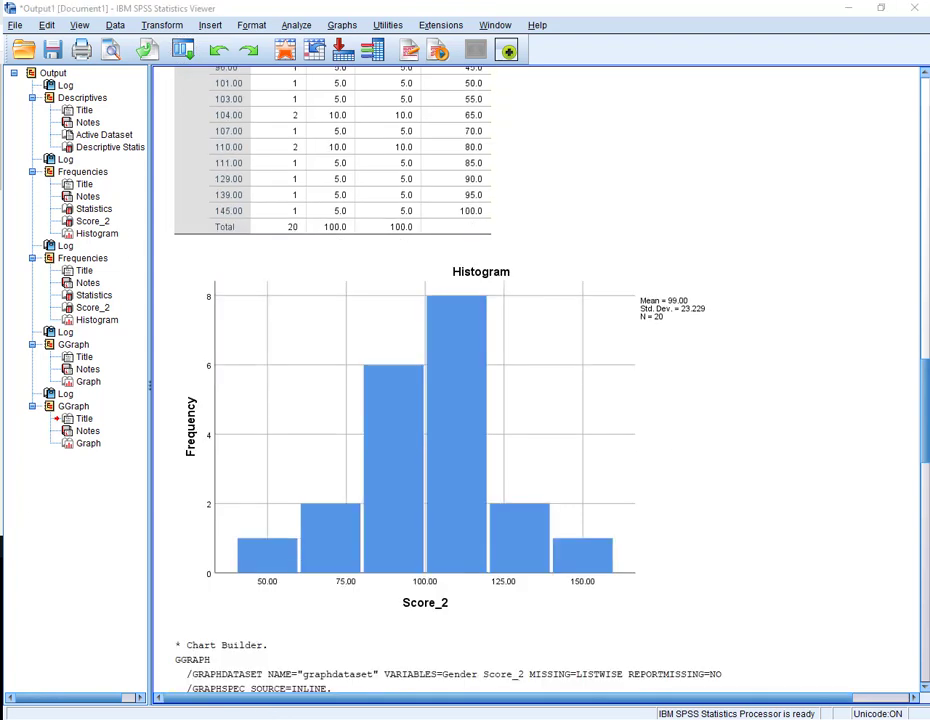
pyautogui.rightClick(495, 347)
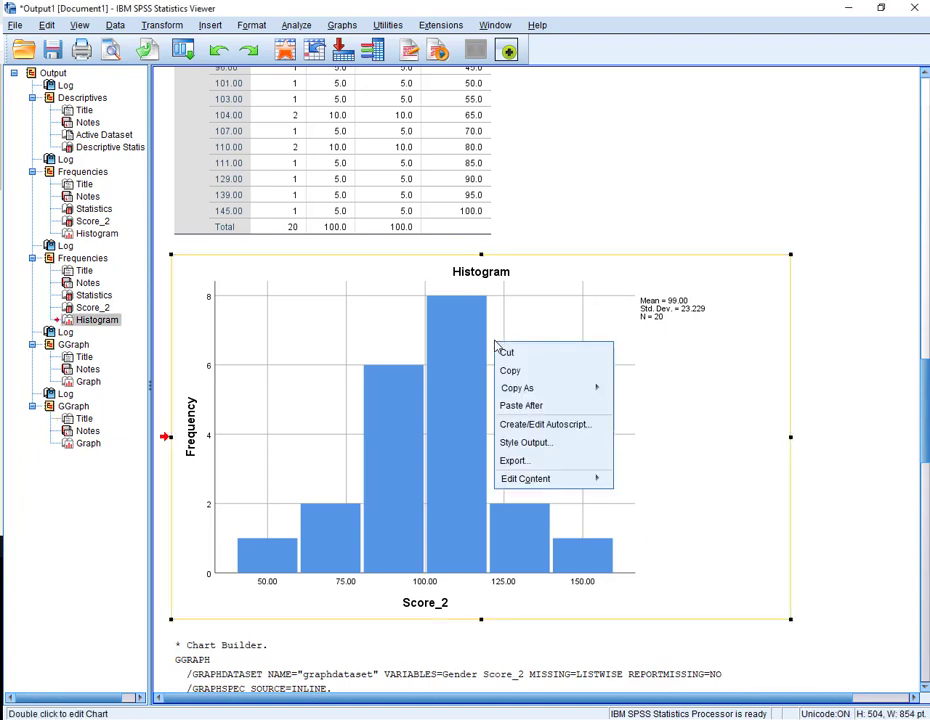
pyautogui.click(510, 372)
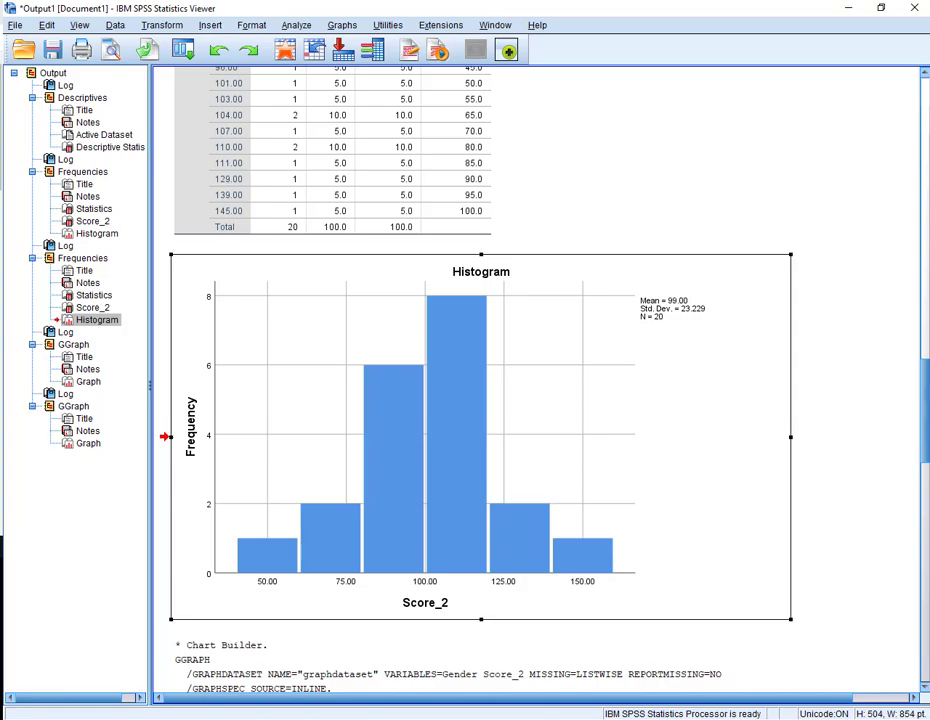
# - Switch to Word, paste the histogram with source formatting, and type "Type in anything you want" below it
pyautogui.click(376, 691)
pyautogui.rightClick(432, 367)
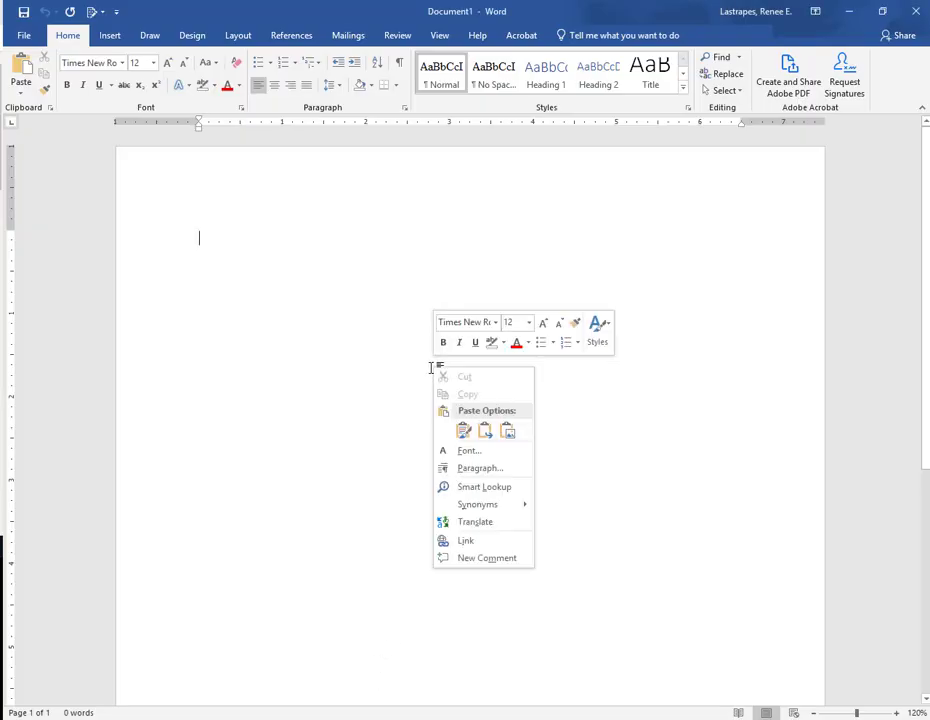
pyautogui.click(462, 430)
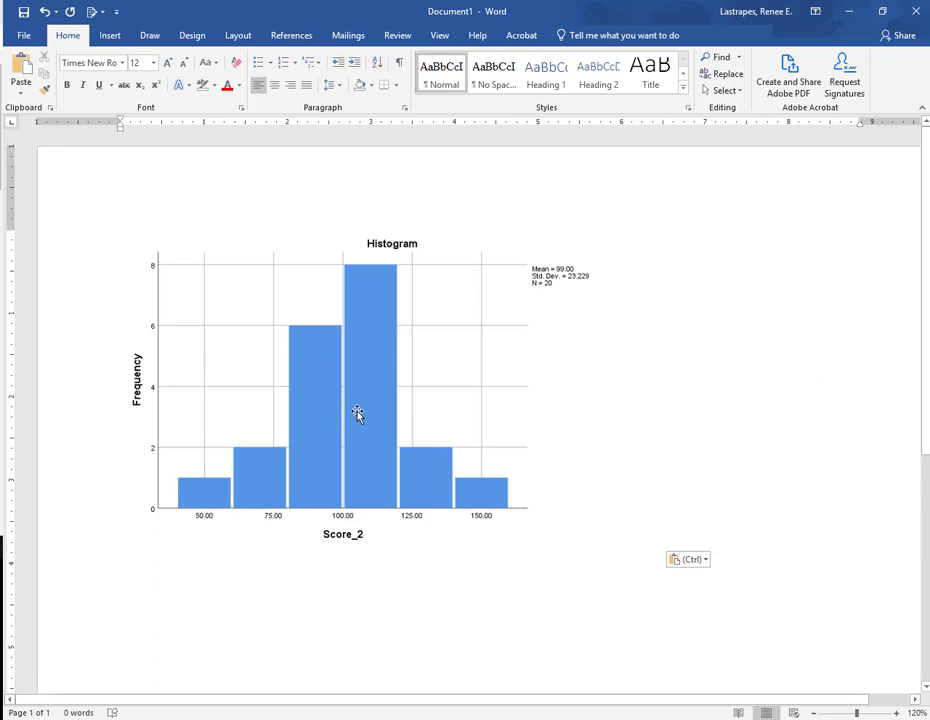
pyautogui.scroll(-5, 380, 490)
pyautogui.scroll(5, 368, 510)
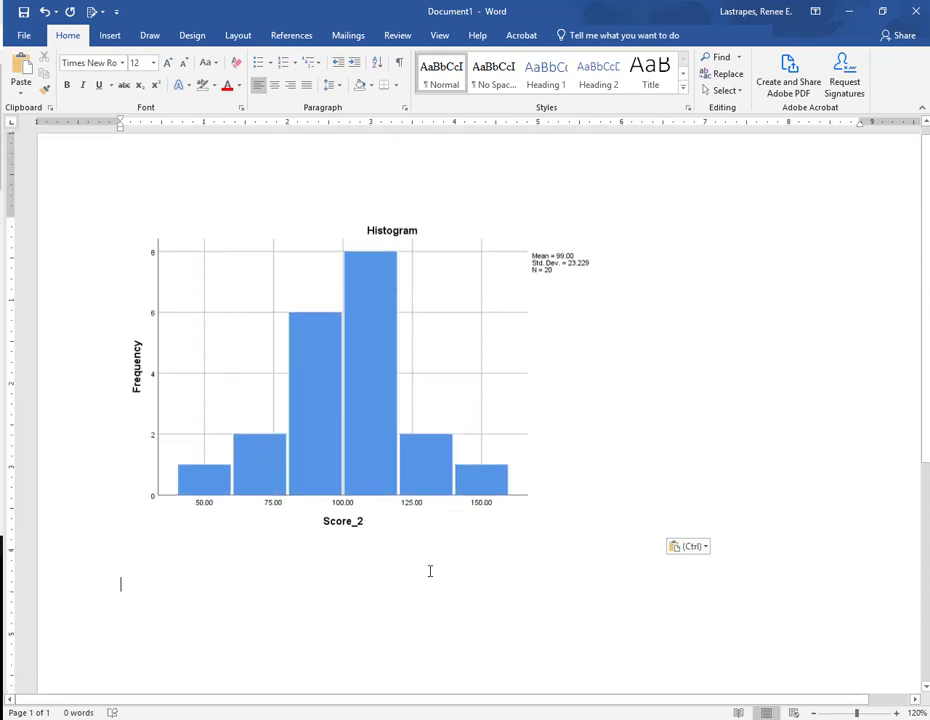
pyautogui.write('Th')
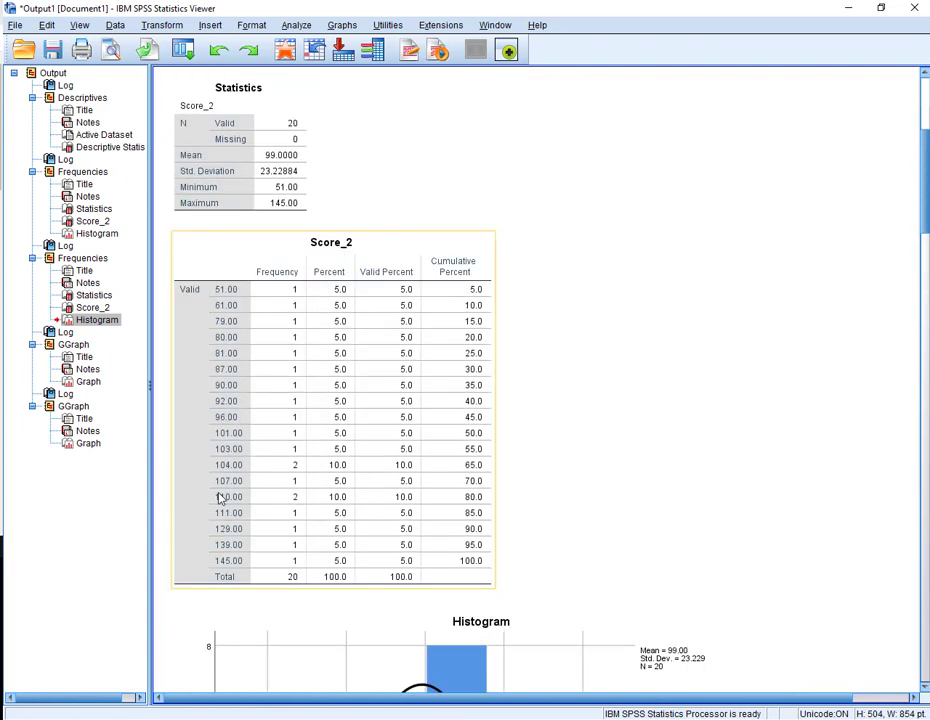
# - Back in the output viewer, copy the Descriptive Statistics table
pyautogui.scroll(5, 300, 480)
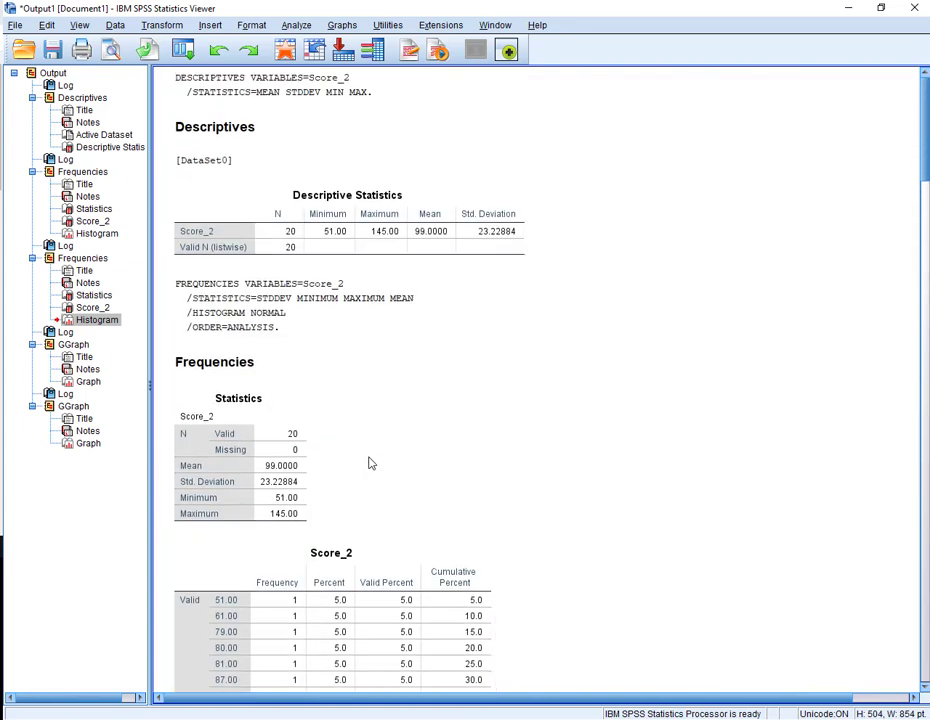
pyautogui.click(432, 216)
pyautogui.rightClick(432, 217)
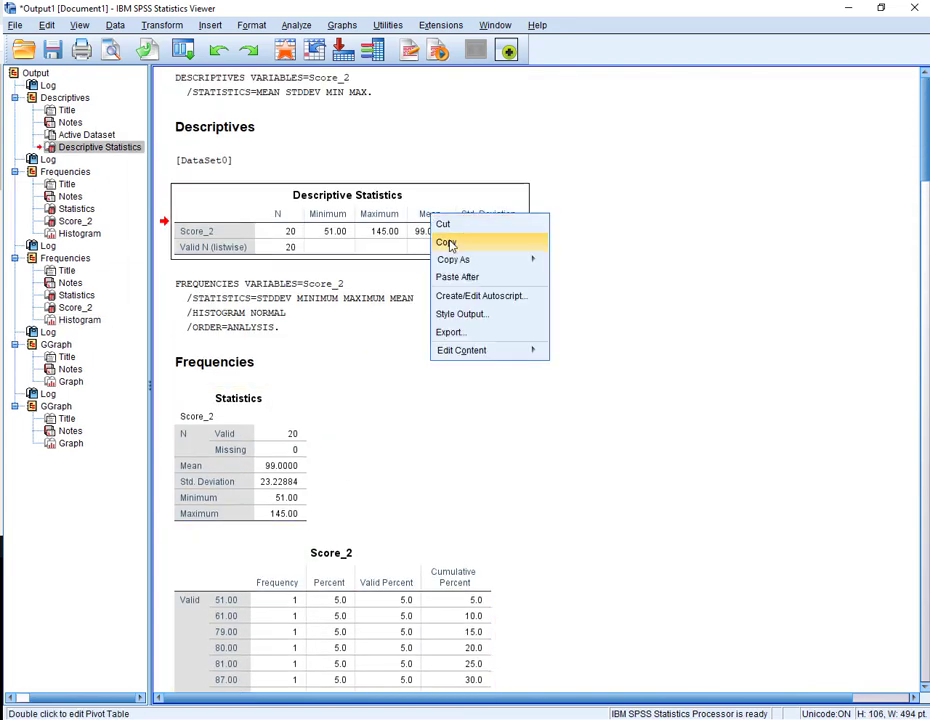
pyautogui.click(445, 242)
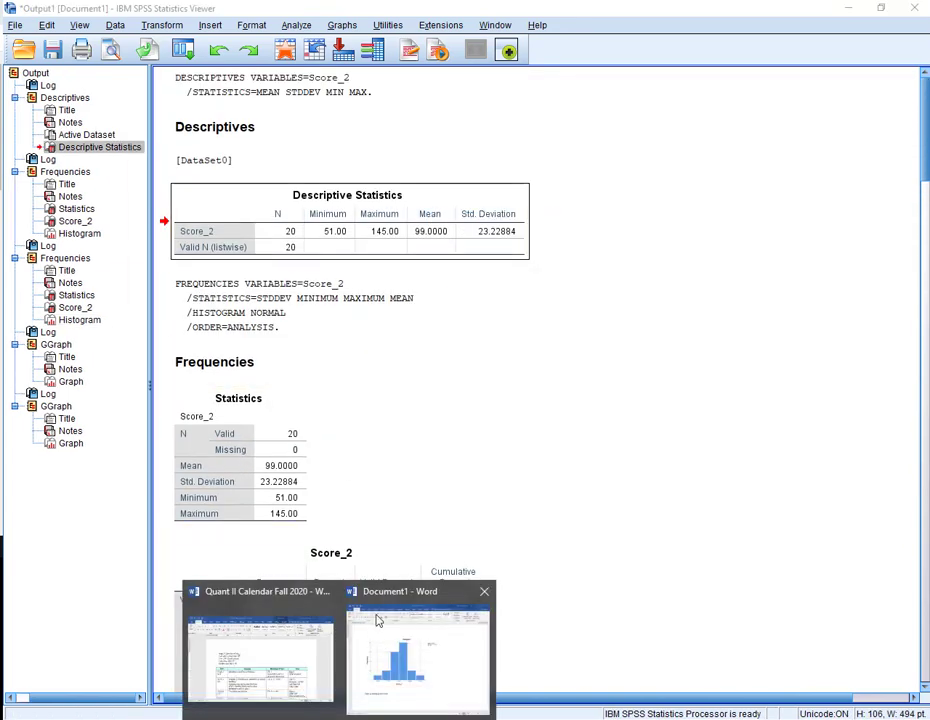
# - Switch to the Word document and paste the Descriptive Statistics table two lines below the typed text
pyautogui.click(380, 614)
pyautogui.scroll(-3, 378, 600)
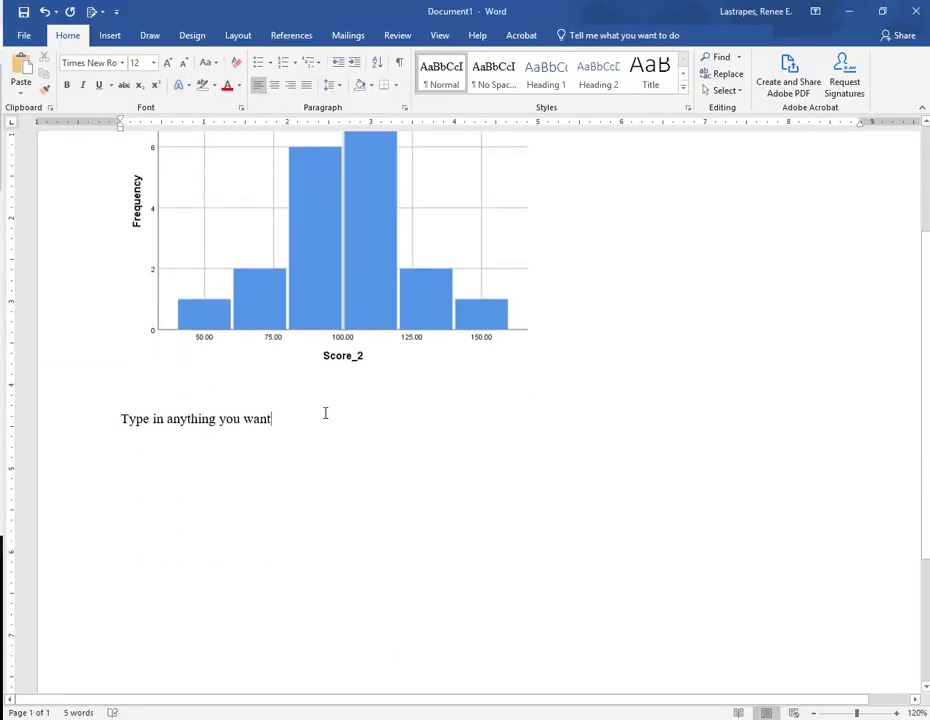
pyautogui.press('Return')
pyautogui.press('Return')
pyautogui.hotkey('ctrl', 'v')
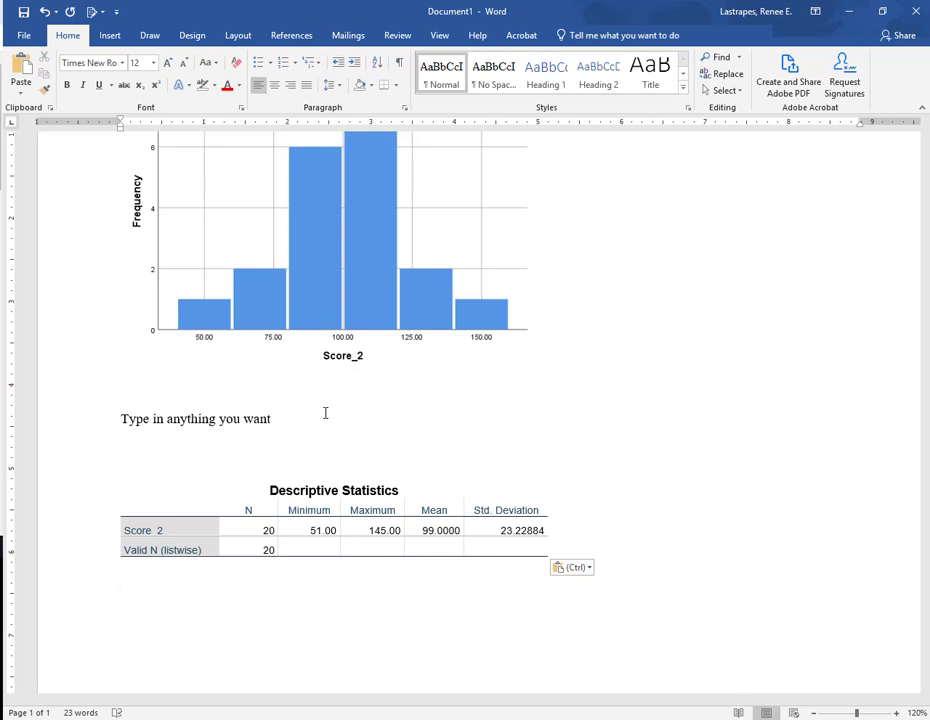
pyautogui.scroll(-3, 415, 631)
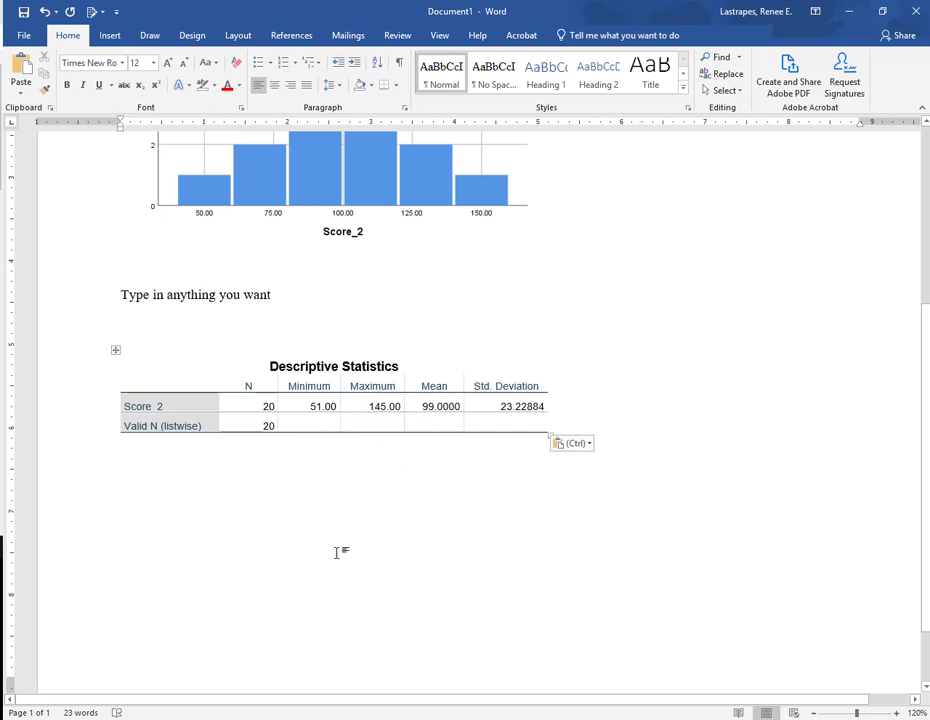
pyautogui.scroll(5, 332, 556)
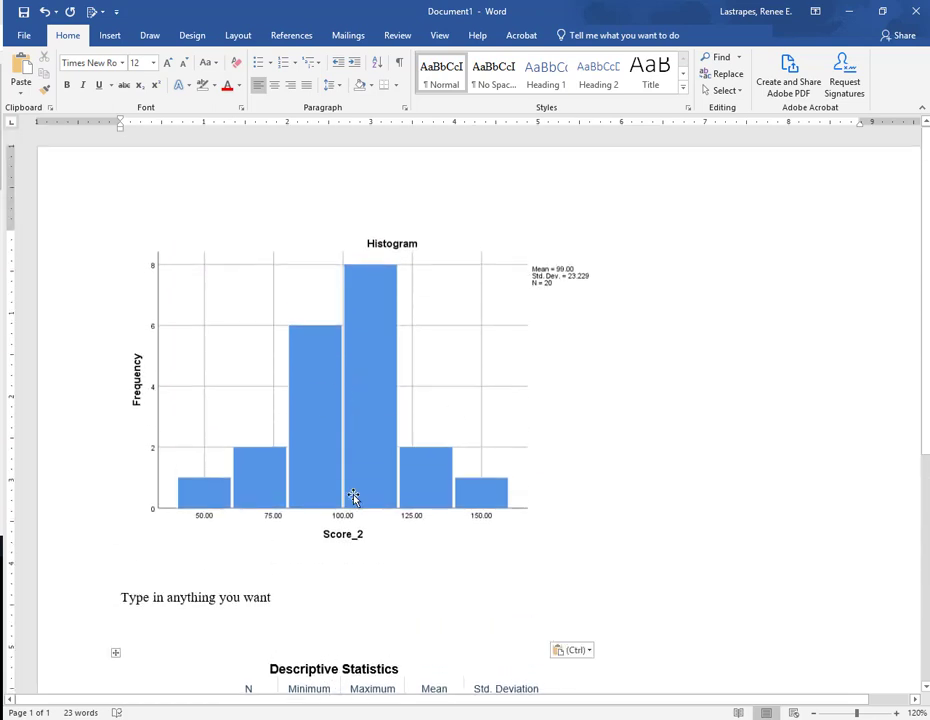
pyautogui.scroll(-5, 345, 500)
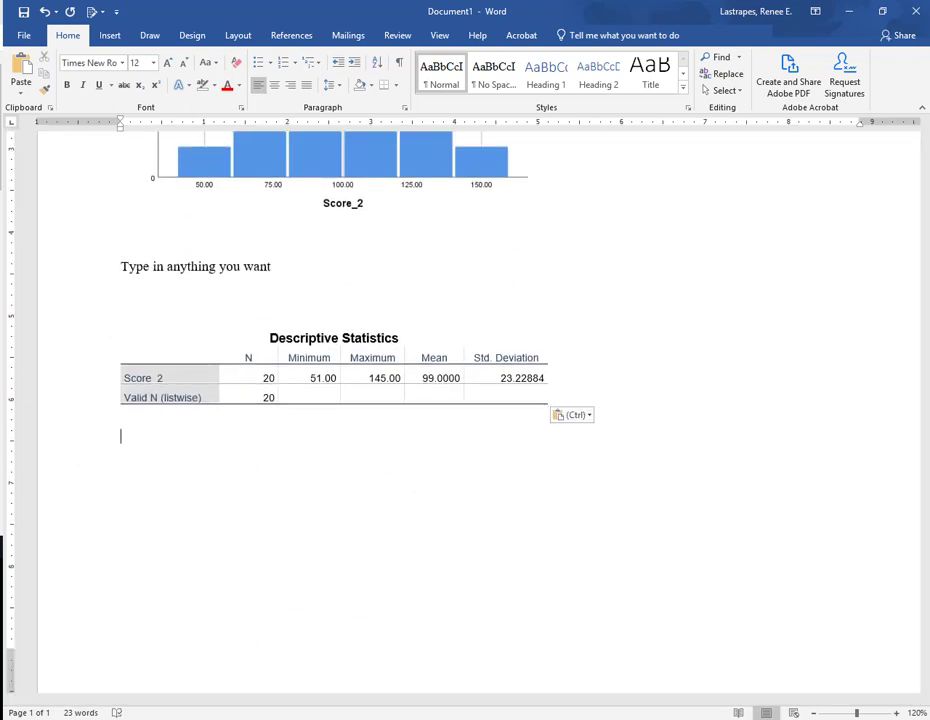